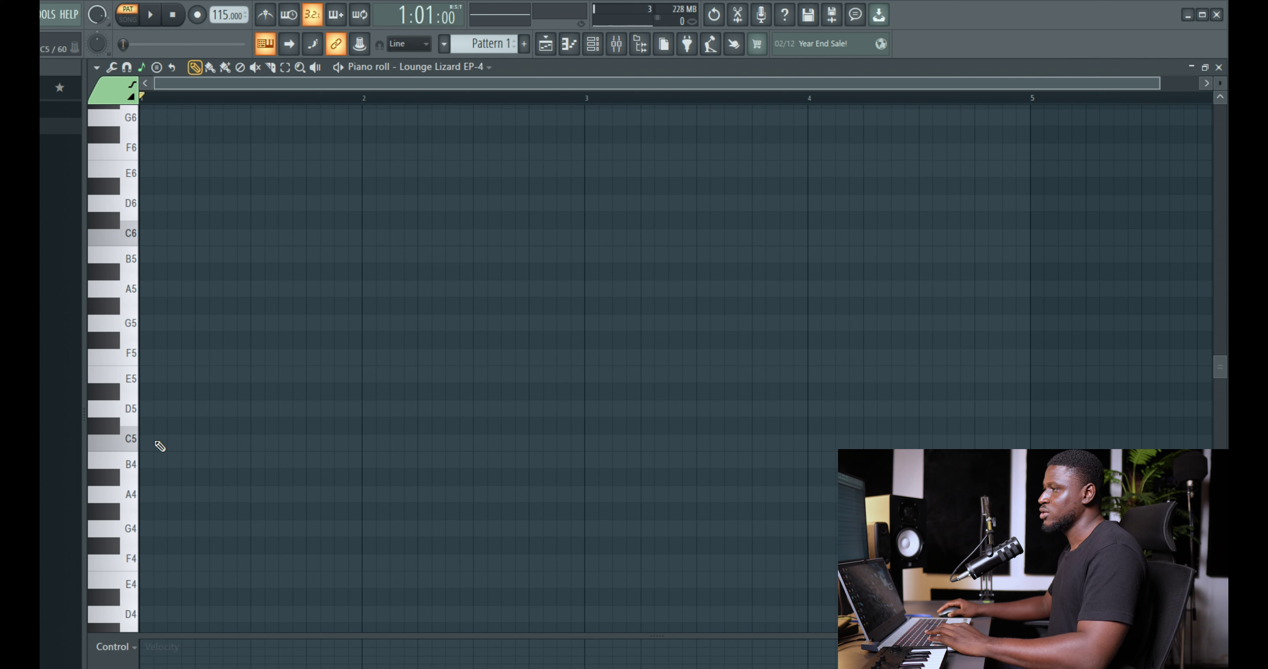
Step: Draw C5, E5 and G5 notes in bar 1, play the triad, and select the three notes
{"action": "left_click", "coordinate": [151, 447]}
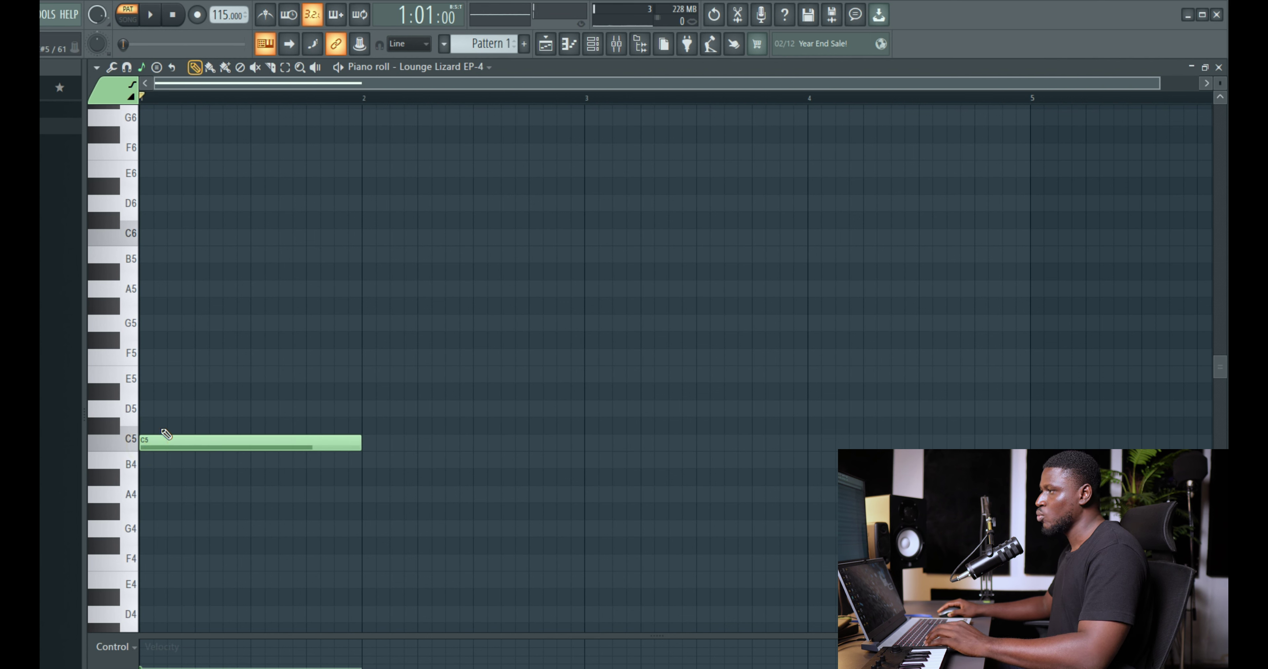
{"action": "left_click", "coordinate": [153, 377]}
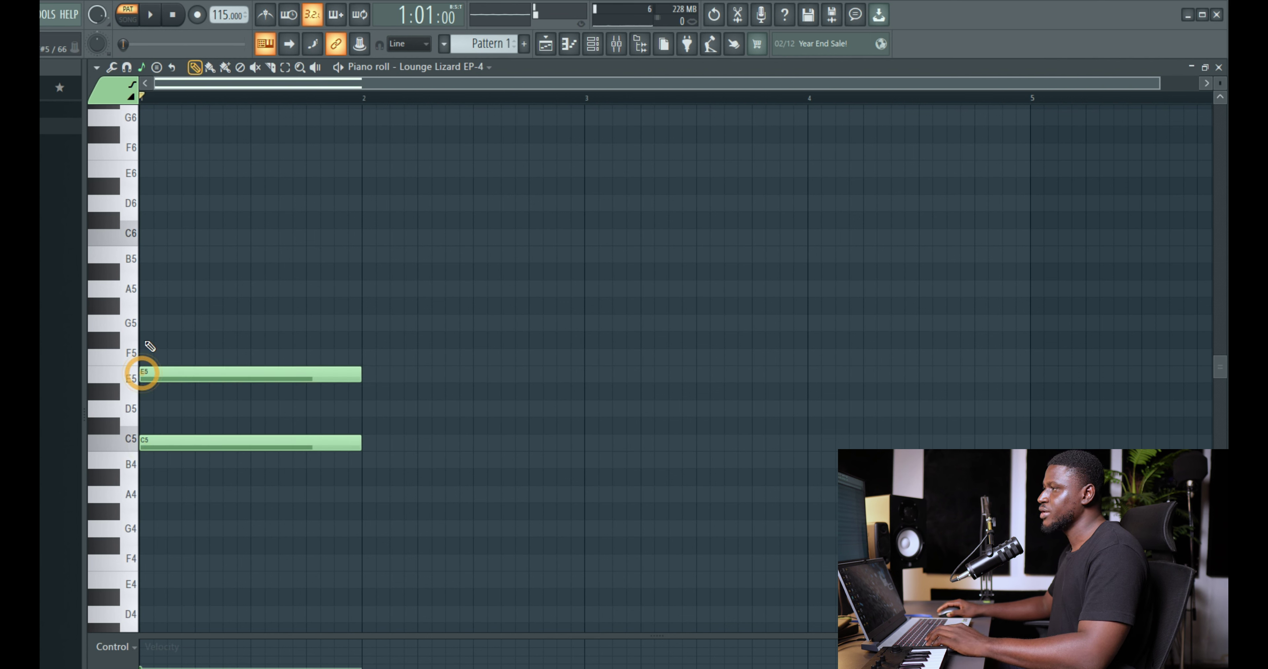
{"action": "left_click", "coordinate": [147, 323]}
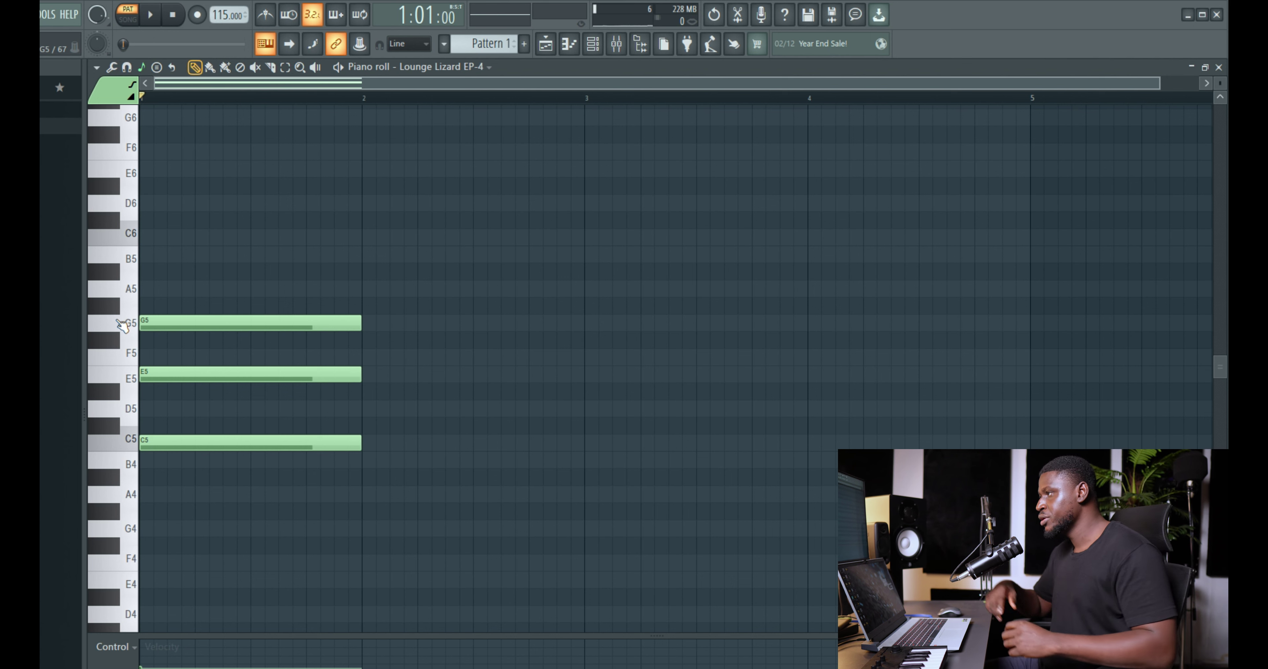
{"action": "key", "text": "space"}
{"action": "key", "text": "space"}
{"action": "key", "text": "space"}
{"action": "key", "text": "space"}
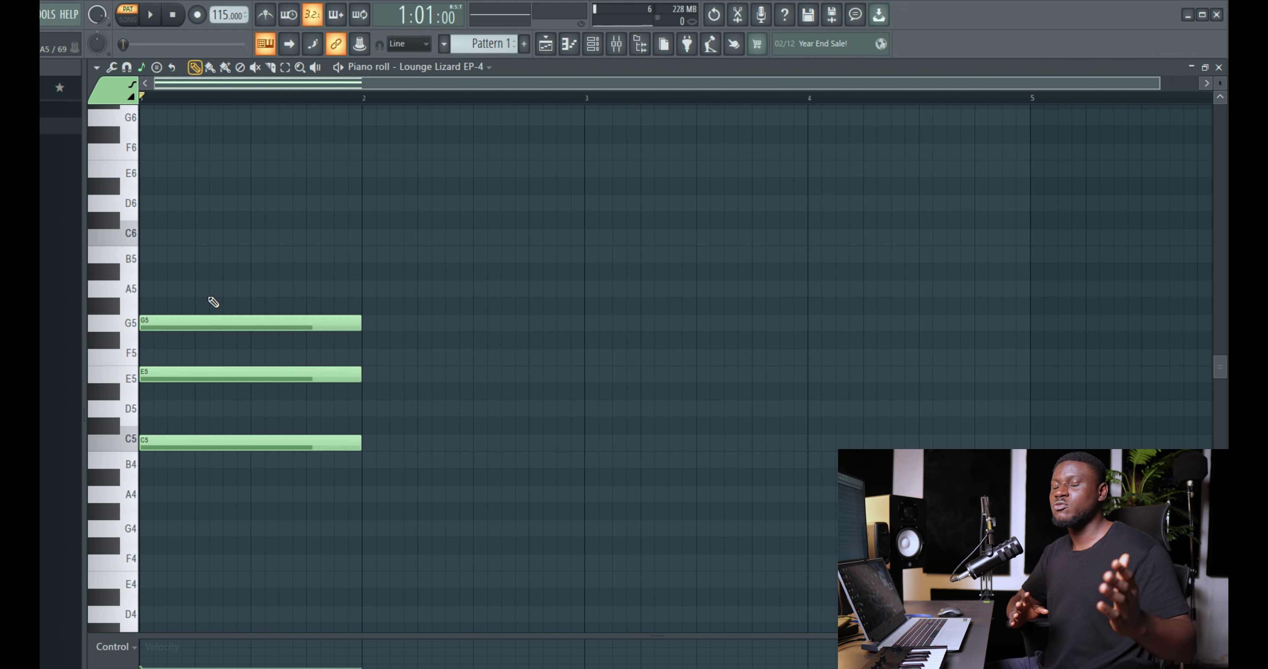
{"action": "left_click_drag", "start_coordinate": [222, 281], "coordinate": [275, 469]}
Step: Draw an A4-C5-E5 chord in bar 2, moving B4 down to A4 and deleting D5
{"action": "left_click", "coordinate": [397, 482]}
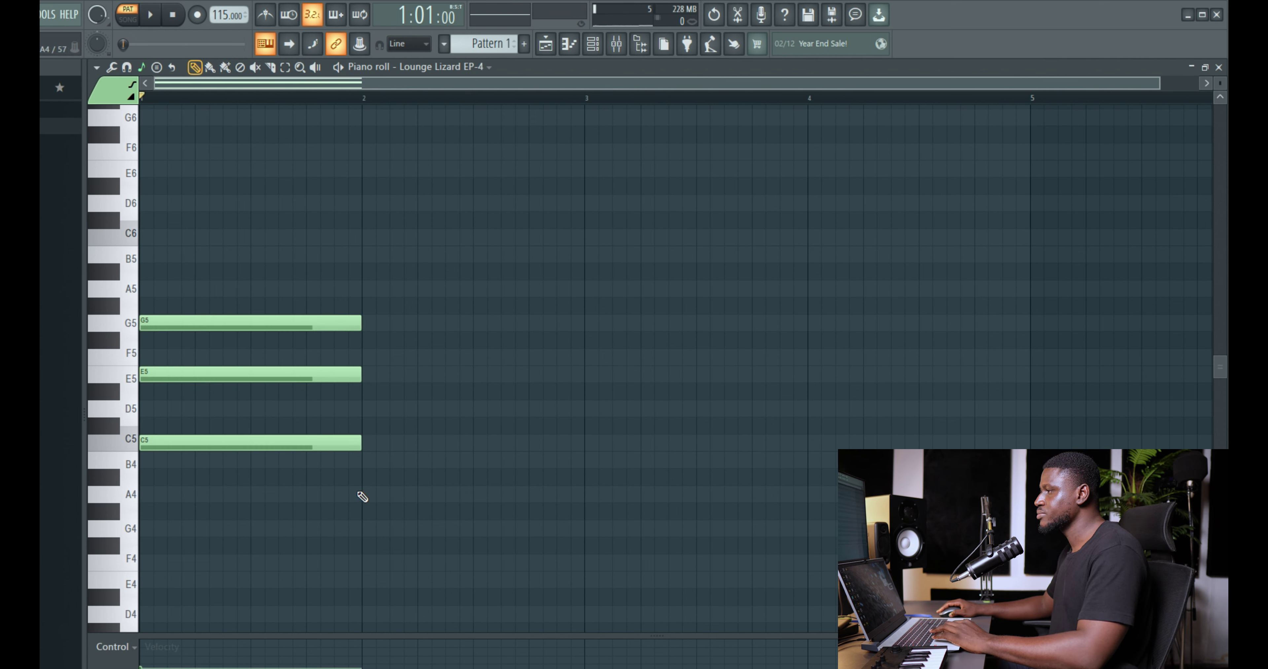
{"action": "left_click", "coordinate": [364, 460]}
{"action": "left_click", "coordinate": [364, 408]}
{"action": "left_click_drag", "start_coordinate": [381, 459], "coordinate": [383, 494]}
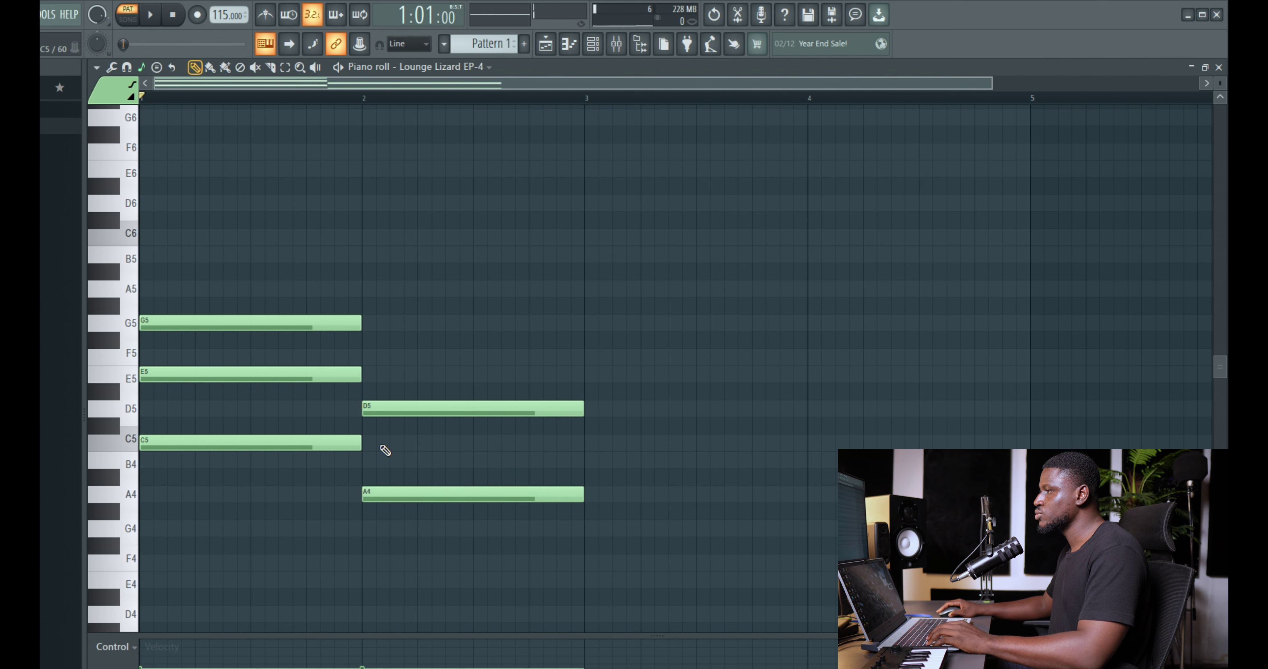
{"action": "left_click", "coordinate": [379, 442]}
{"action": "right_click", "coordinate": [375, 412]}
{"action": "left_click", "coordinate": [370, 375]}
Step: Deselect the notes and play both chords, then stop playback
{"action": "left_click", "coordinate": [396, 495]}
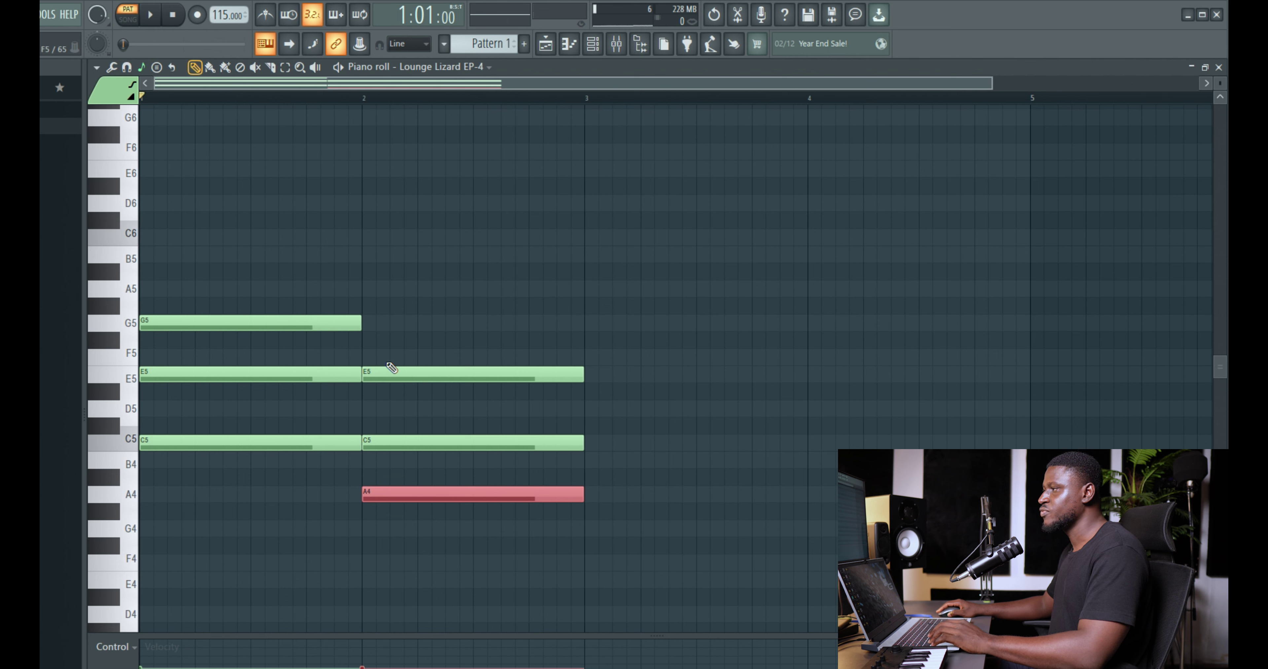
{"action": "left_click", "coordinate": [412, 341]}
{"action": "key", "text": "space"}
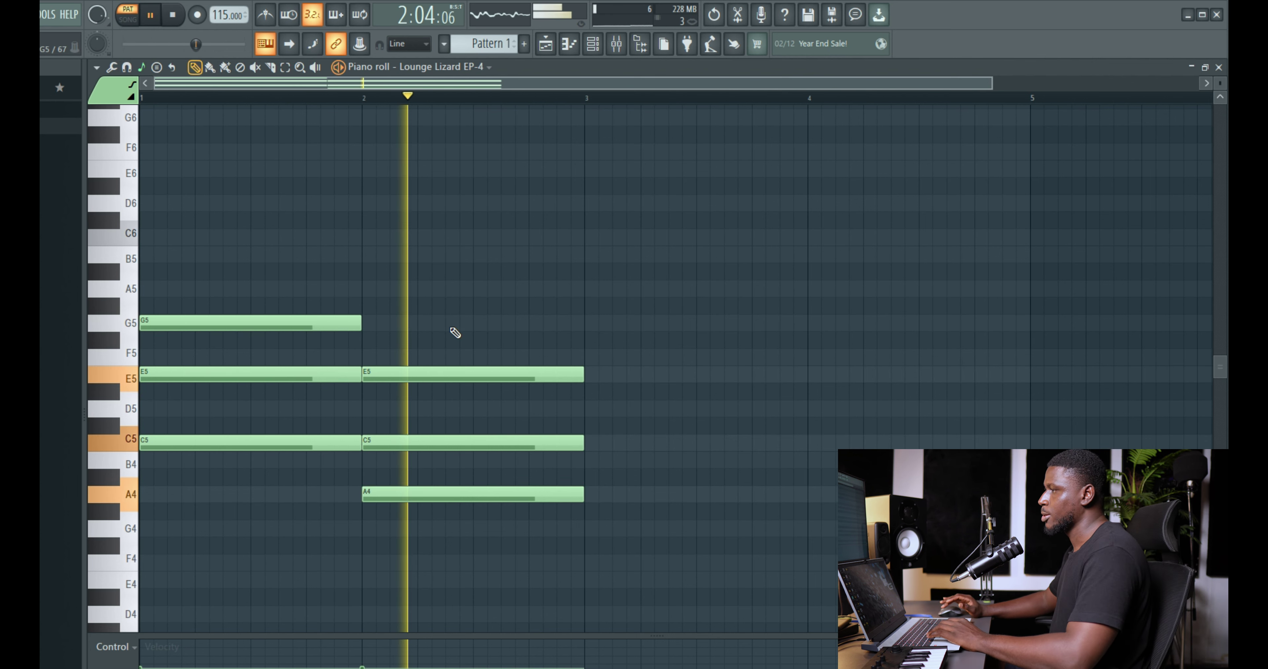
{"action": "key", "text": "space"}
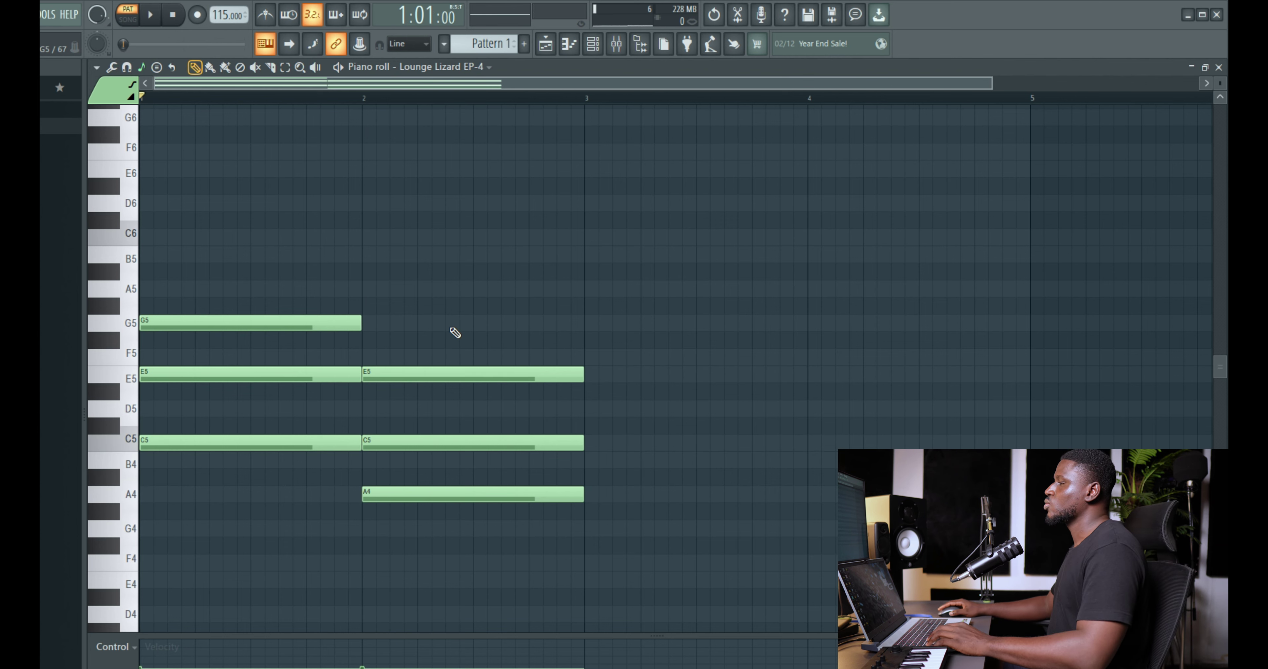
Step: Select the bar-2 chord, invert it up with Alt+Up to C5-E5-G5, and deselect
{"action": "left_click_drag", "start_coordinate": [454, 332], "coordinate": [461, 633]}
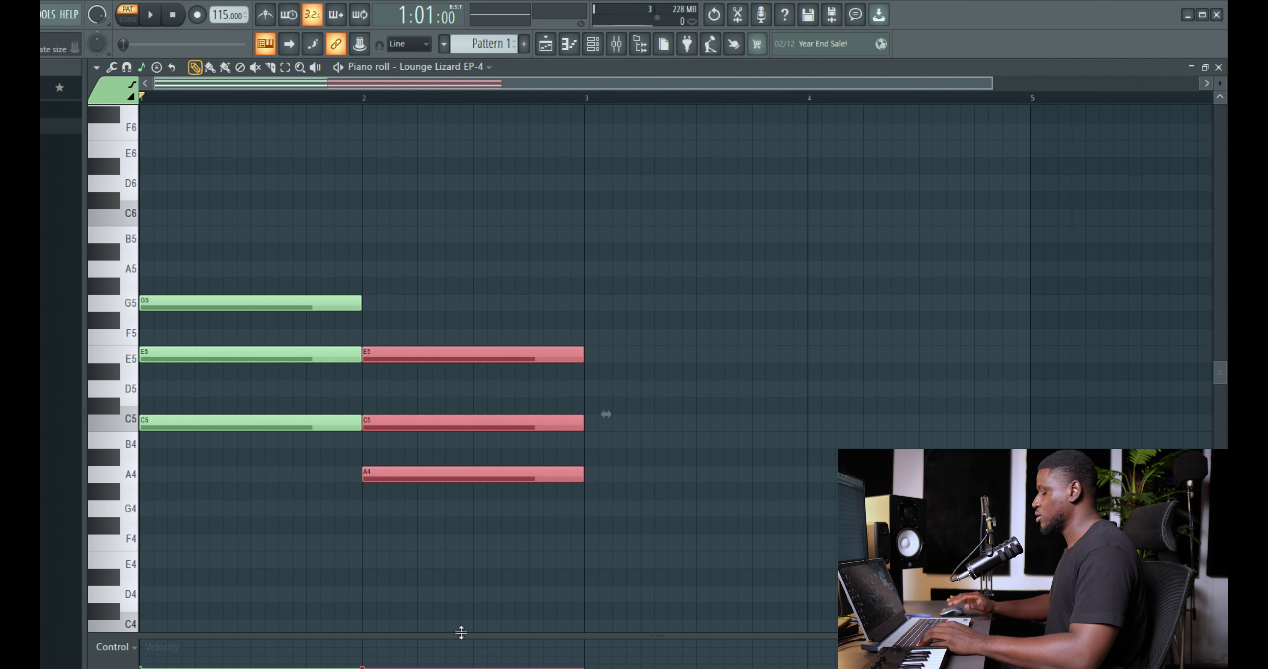
{"action": "key", "text": "alt+Up"}
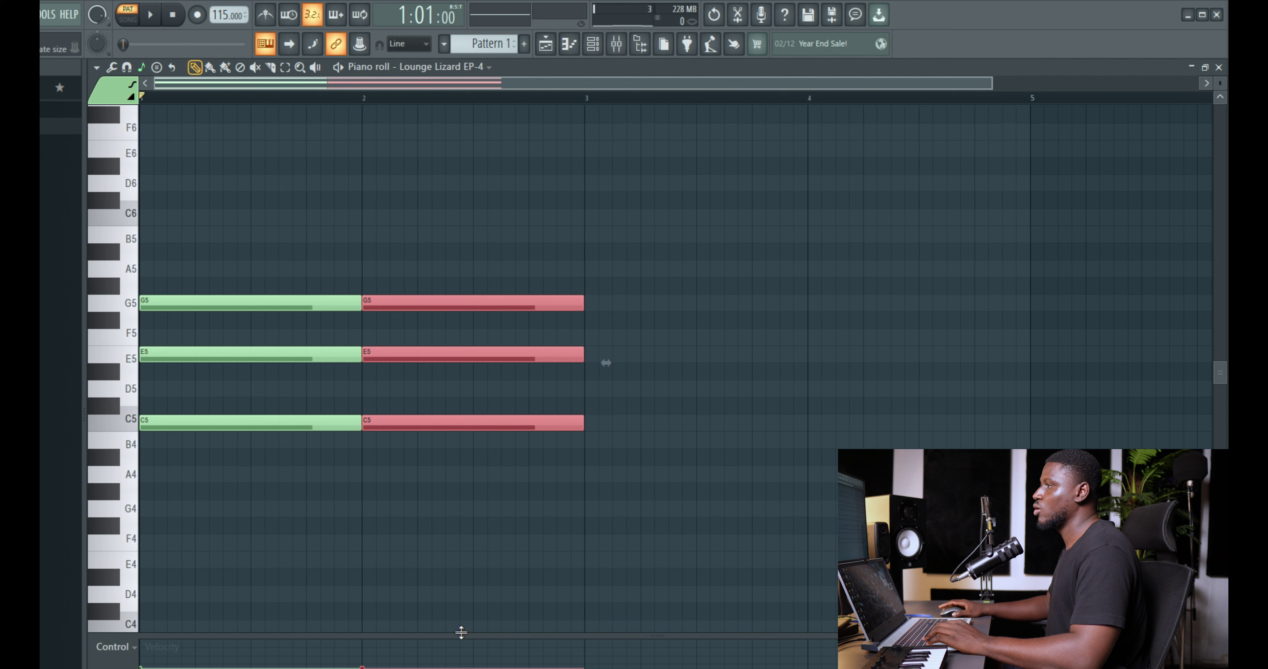
{"action": "key", "text": "ctrl+d"}
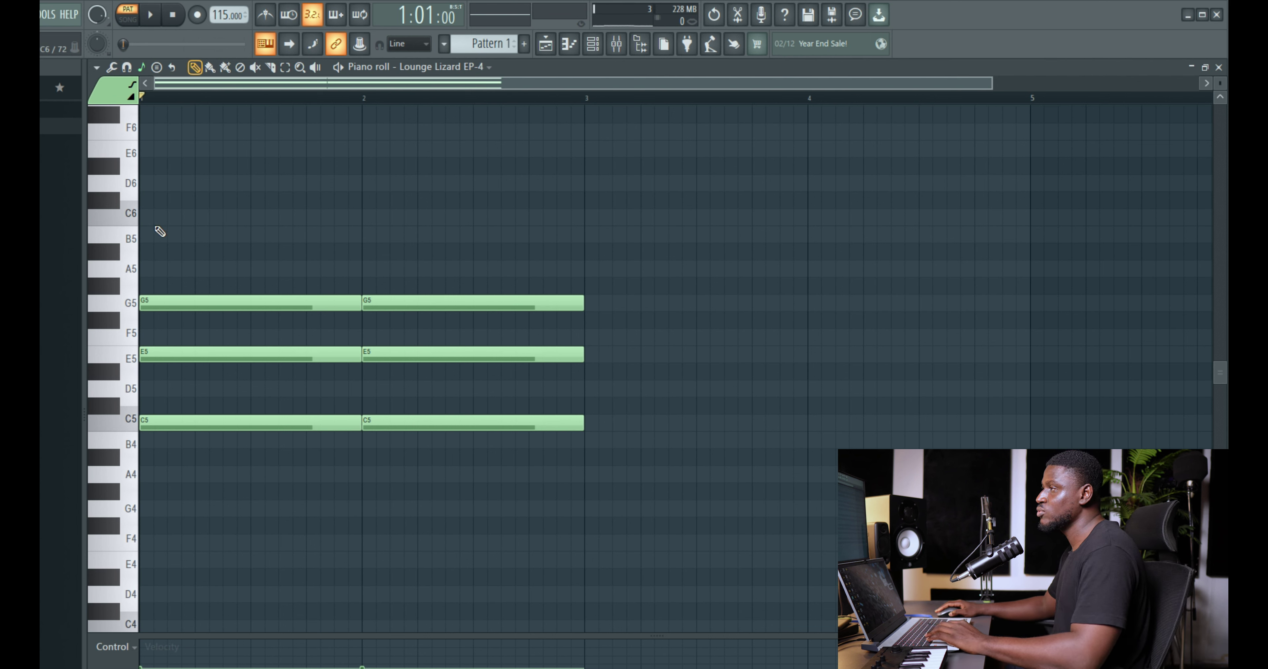
Step: Add a stray B5 note in bar 1, delete it, and clear the selection
{"action": "left_click_drag", "start_coordinate": [160, 231], "coordinate": [145, 235]}
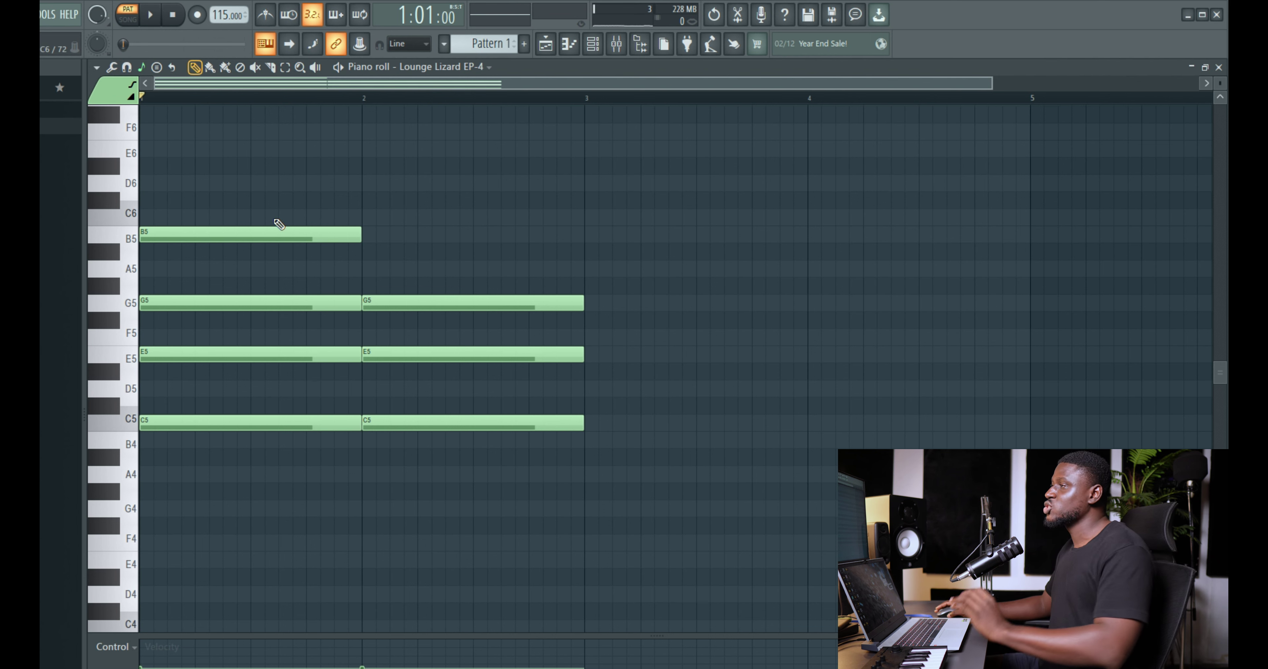
{"action": "right_click", "coordinate": [282, 233]}
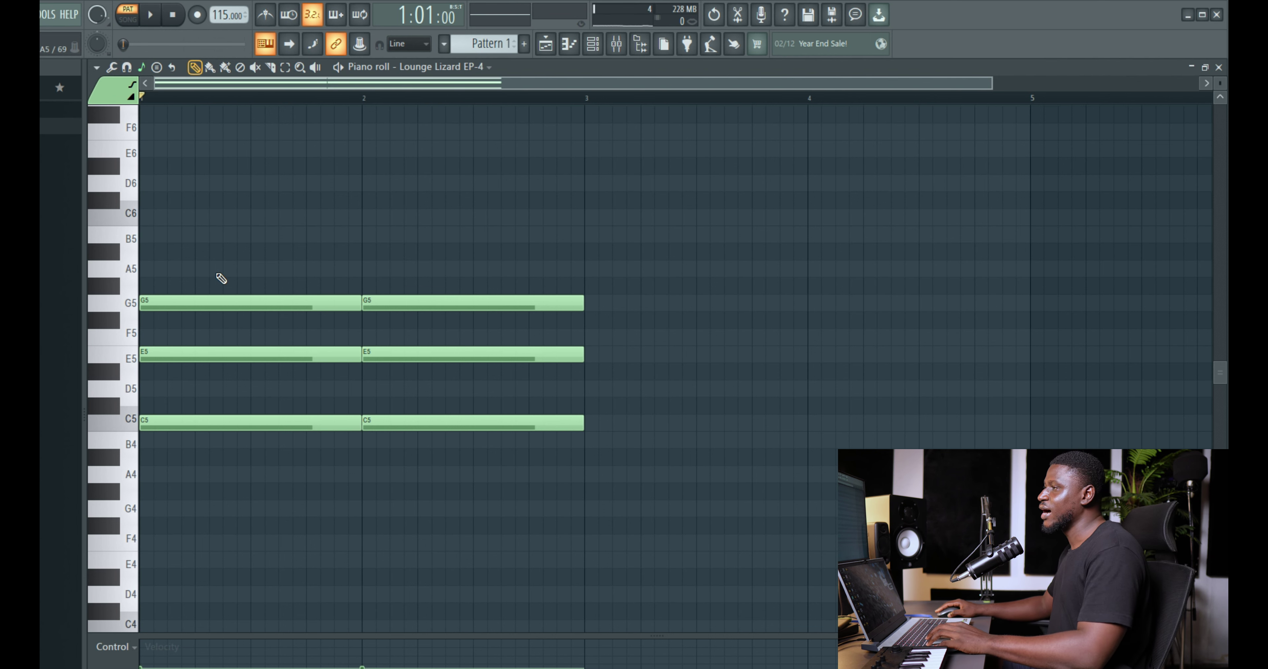
{"action": "left_click_drag", "start_coordinate": [208, 263], "coordinate": [215, 344]}
{"action": "left_click_drag", "start_coordinate": [424, 264], "coordinate": [428, 428]}
{"action": "left_click", "coordinate": [452, 285], "text": "ctrl"}
Step: Duplicate the bar-2 C5-E5-G5 chord into bars 3 and 4
{"action": "left_click_drag", "start_coordinate": [449, 284], "coordinate": [518, 480]}
{"action": "key", "text": "ctrl+b"}
{"action": "key", "text": "ctrl+b"}
{"action": "key", "text": "ctrl+d"}
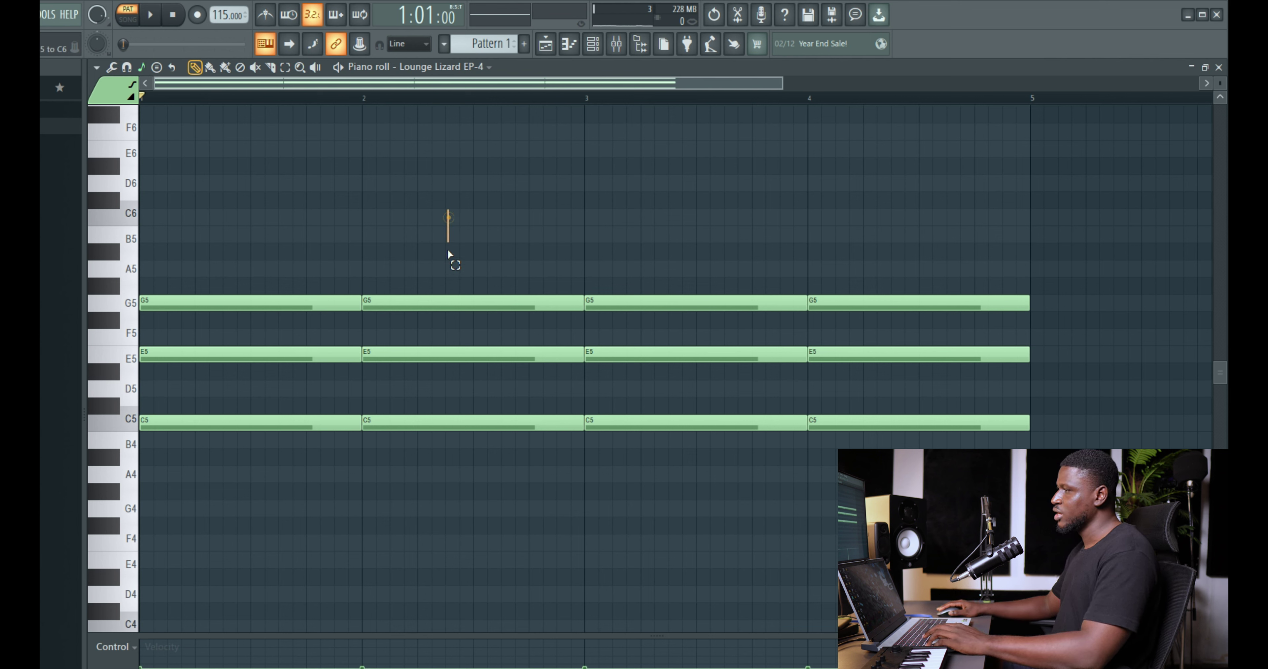
{"action": "left_click_drag", "start_coordinate": [447, 218], "coordinate": [480, 507]}
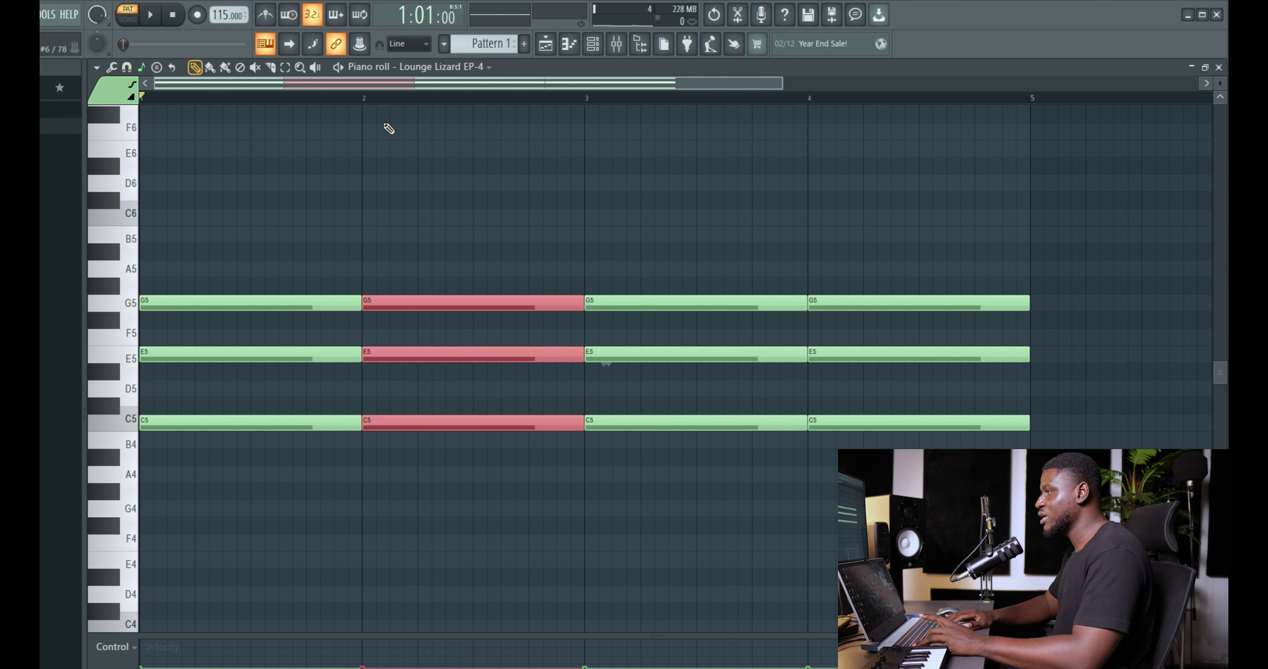
{"action": "key", "text": "Up"}
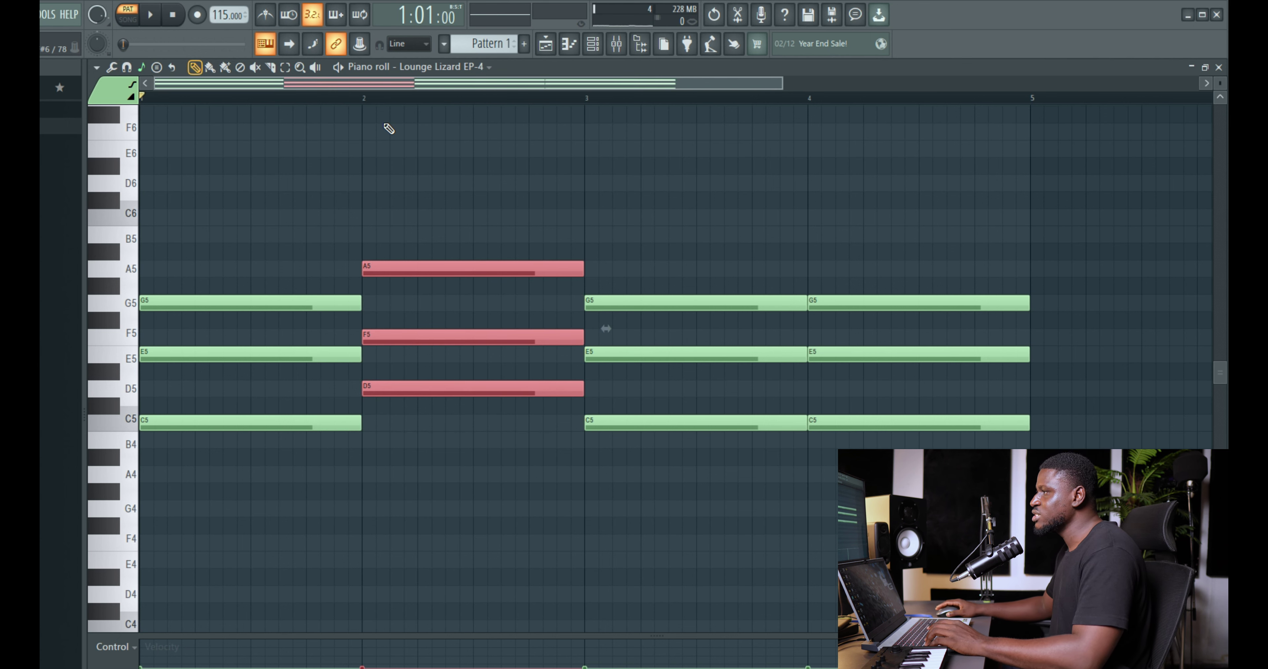
{"action": "scroll", "coordinate": [354, 379], "scroll_direction": "up", "scroll_amount": 4}
{"action": "left_click", "coordinate": [365, 390], "text": "ctrl"}
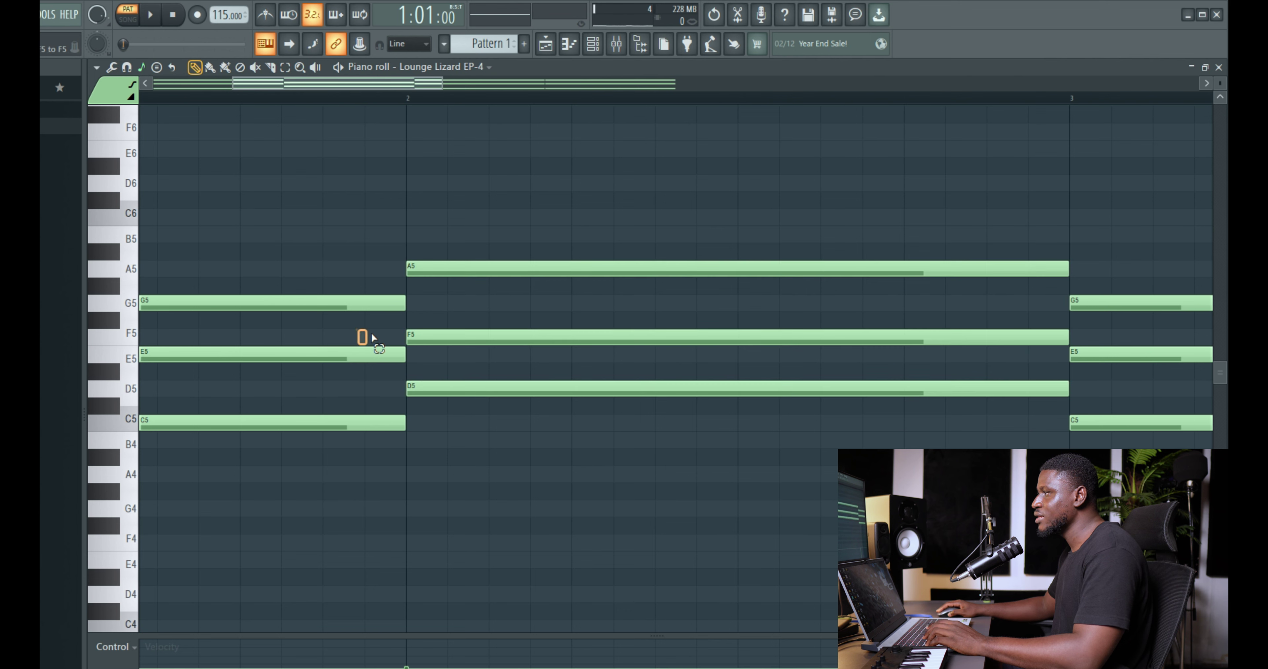
{"action": "left_click_drag", "start_coordinate": [513, 226], "coordinate": [537, 447]}
{"action": "key", "text": "Down"}
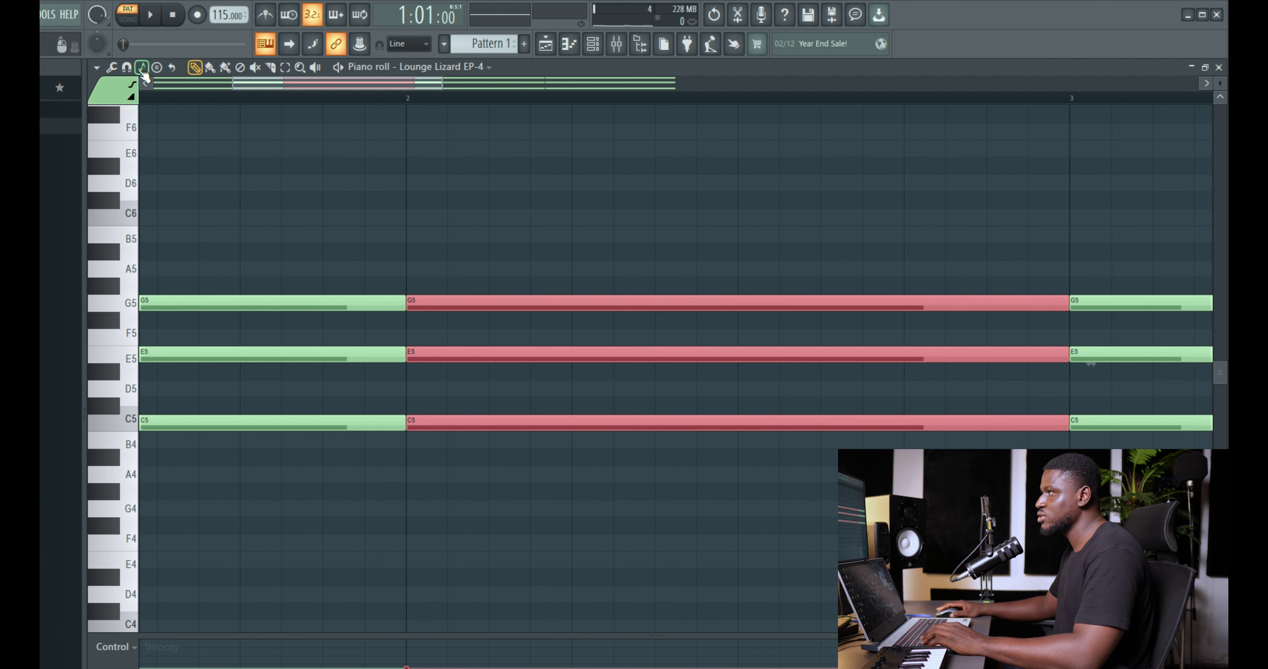
Step: Raise the bar-2 chord to C#5-F5-G#5, audition it, then lower it back to C5-E5-G5
{"action": "key", "text": "Up"}
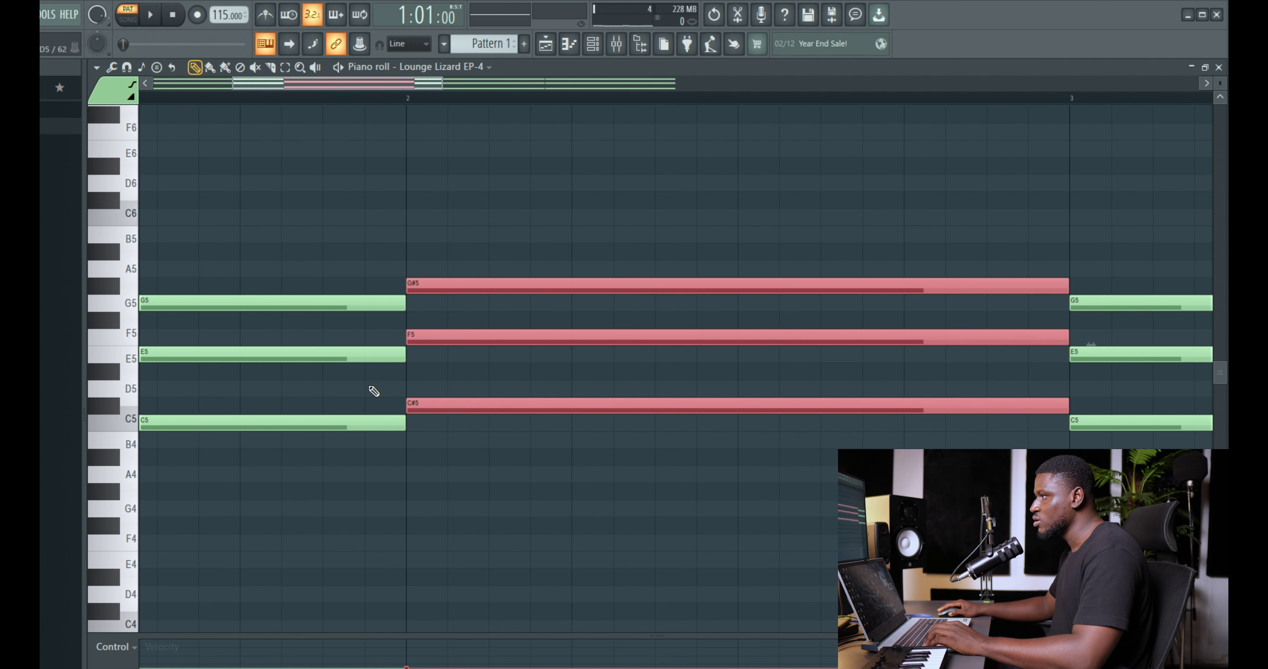
{"action": "left_click", "coordinate": [397, 406]}
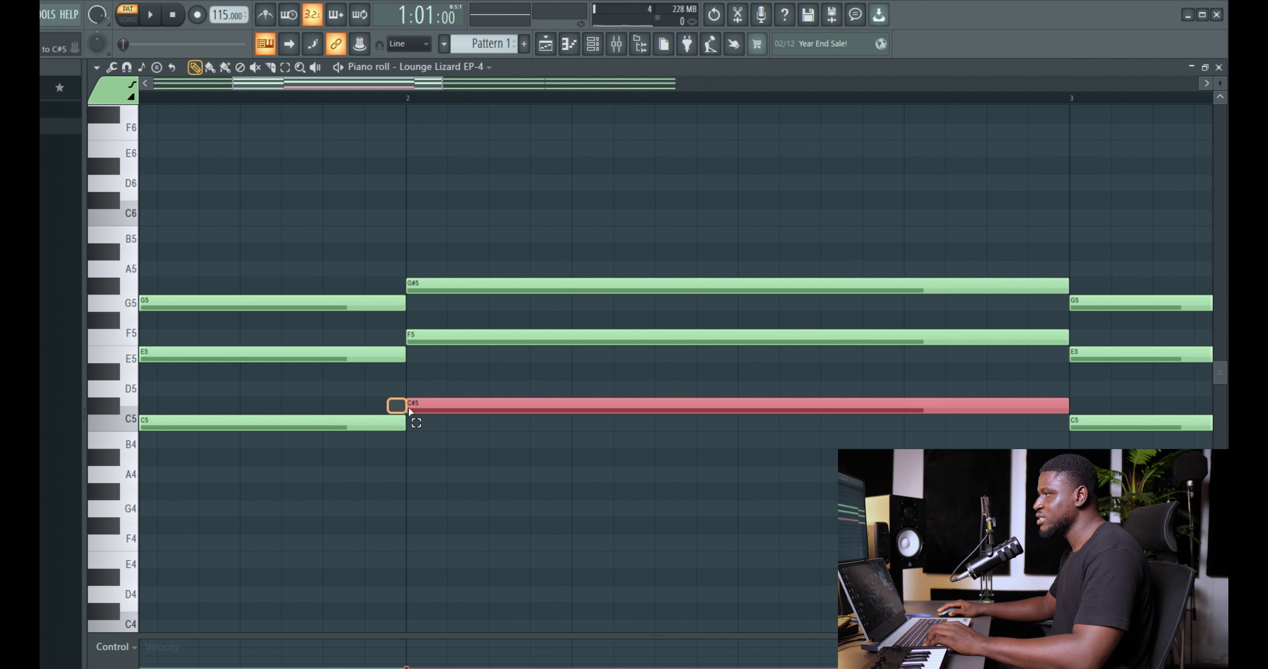
{"action": "left_click", "coordinate": [401, 288]}
{"action": "left_click_drag", "start_coordinate": [444, 257], "coordinate": [478, 532]}
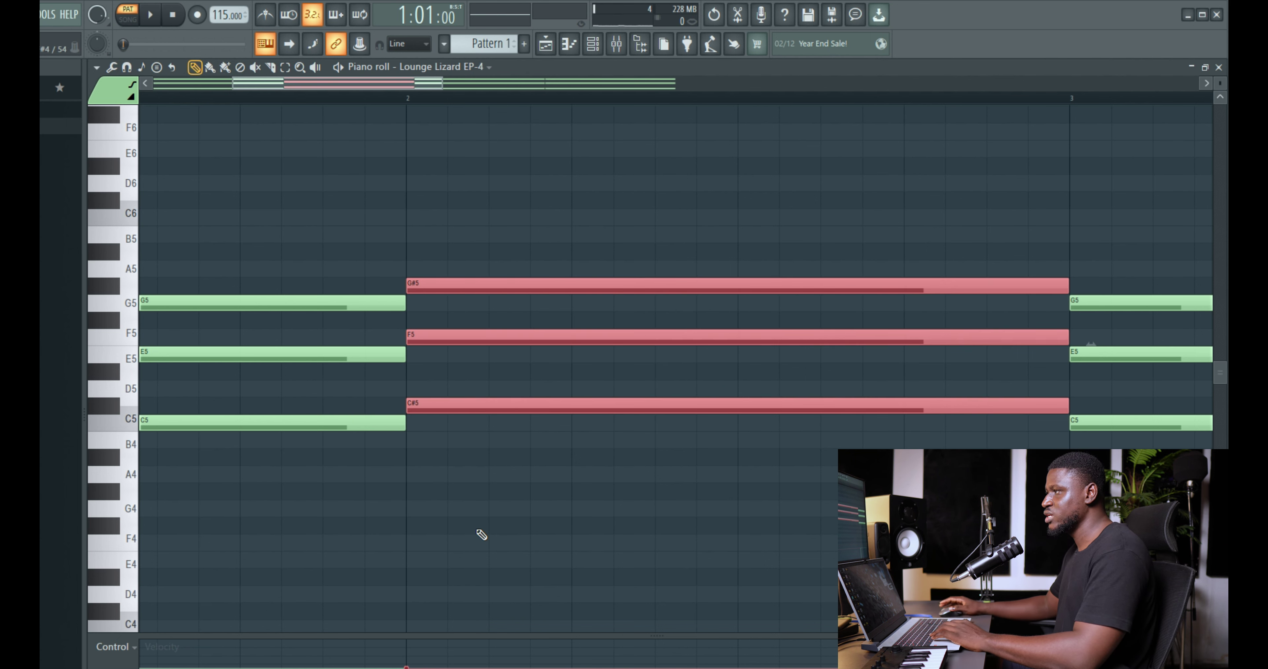
{"action": "scroll", "coordinate": [481, 534], "scroll_direction": "down", "scroll_amount": 2}
{"action": "key", "text": "space"}
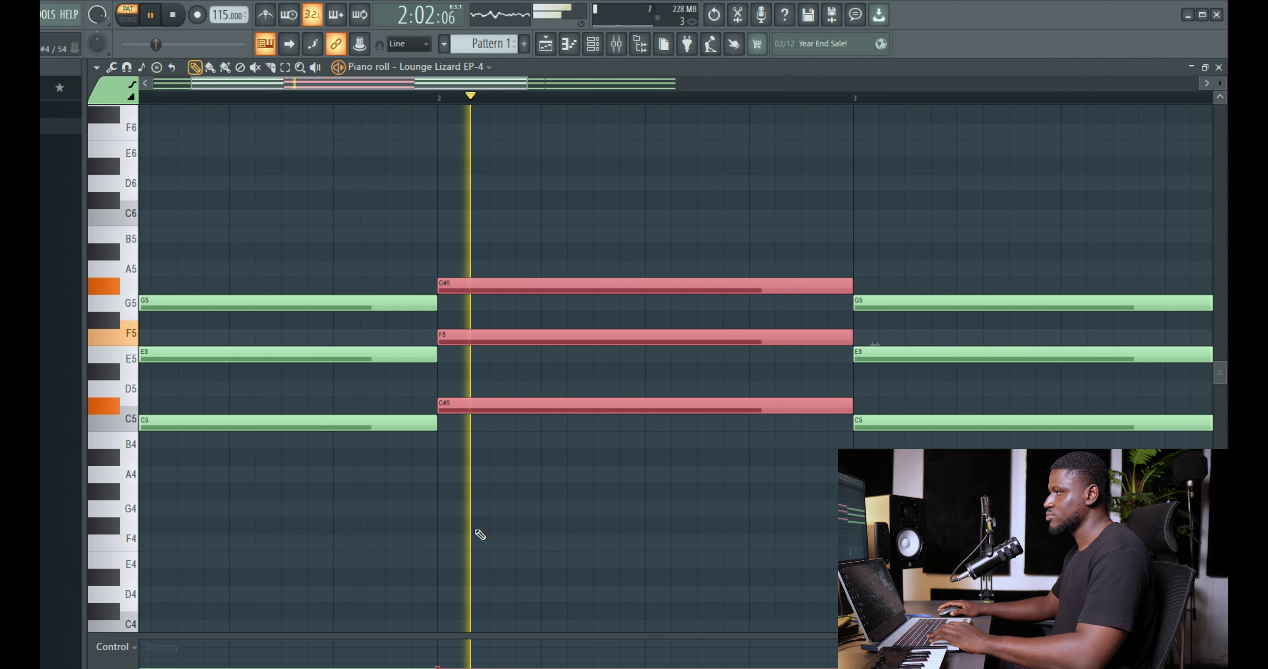
{"action": "key", "text": "space"}
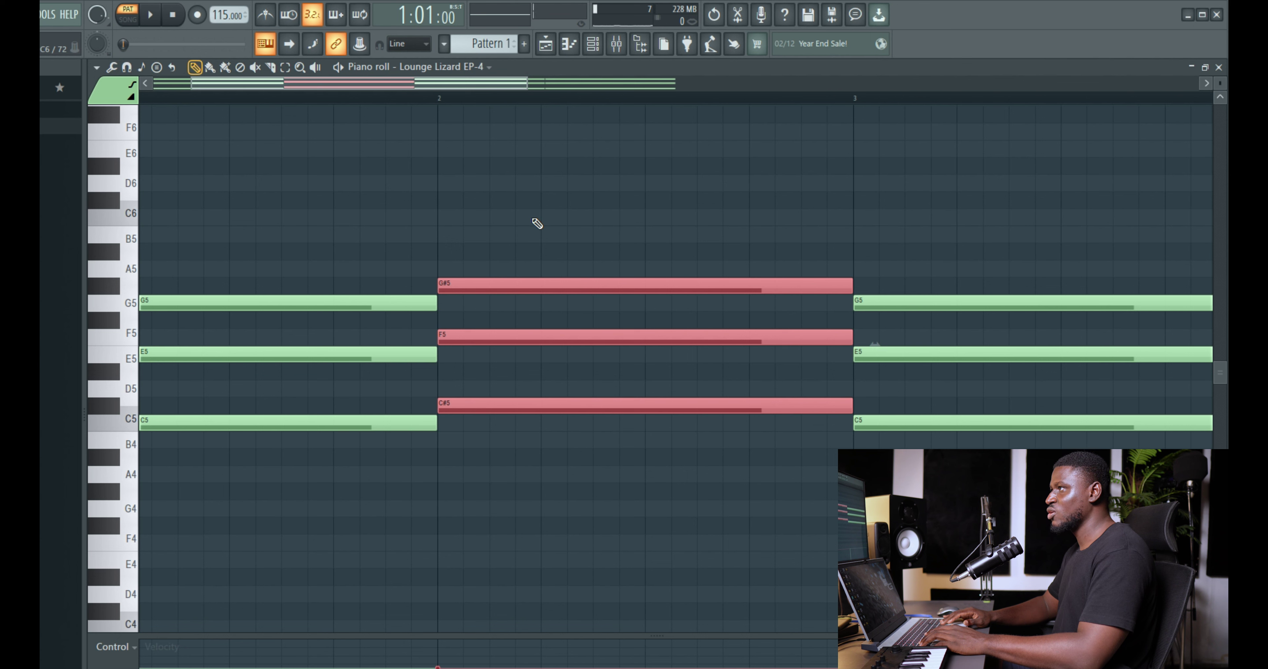
{"action": "key", "text": "Down"}
Step: Turn on snap to scale, raise the bar-2 chord to D5-F5-A5, play, and deselect
{"action": "left_click", "coordinate": [142, 72]}
{"action": "key", "text": "space"}
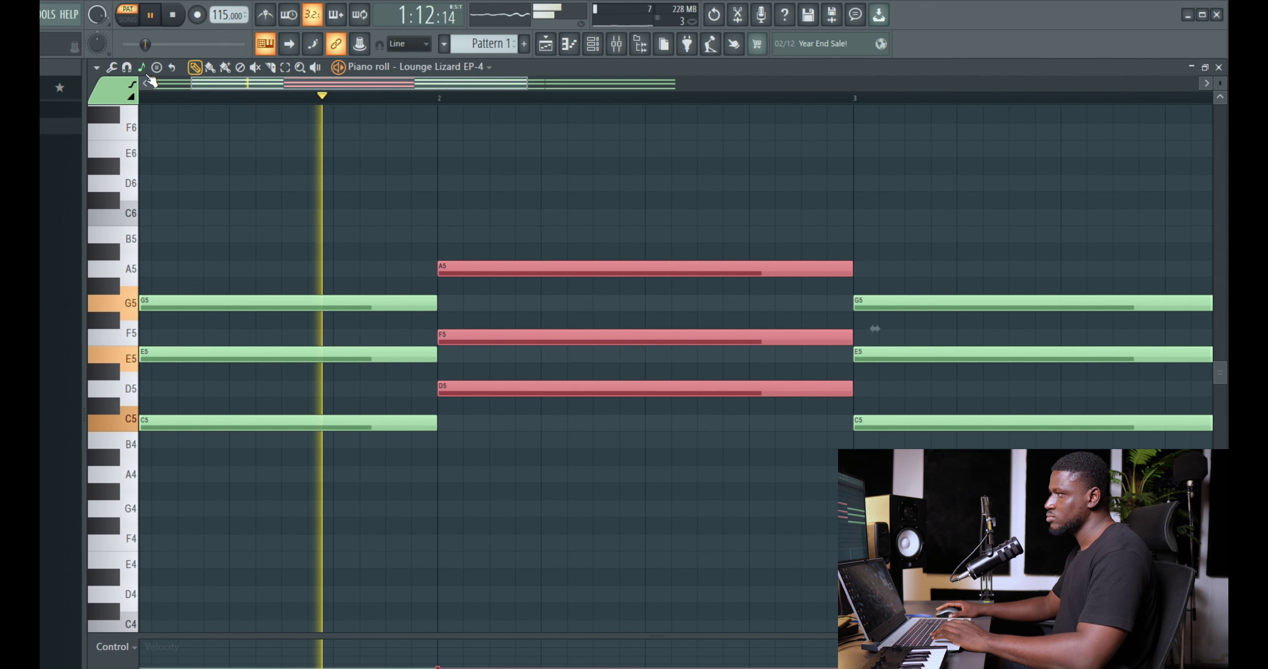
{"action": "key", "text": "space"}
{"action": "scroll", "coordinate": [549, 433], "scroll_direction": "down", "scroll_amount": 4}
{"action": "key", "text": "ctrl+d"}
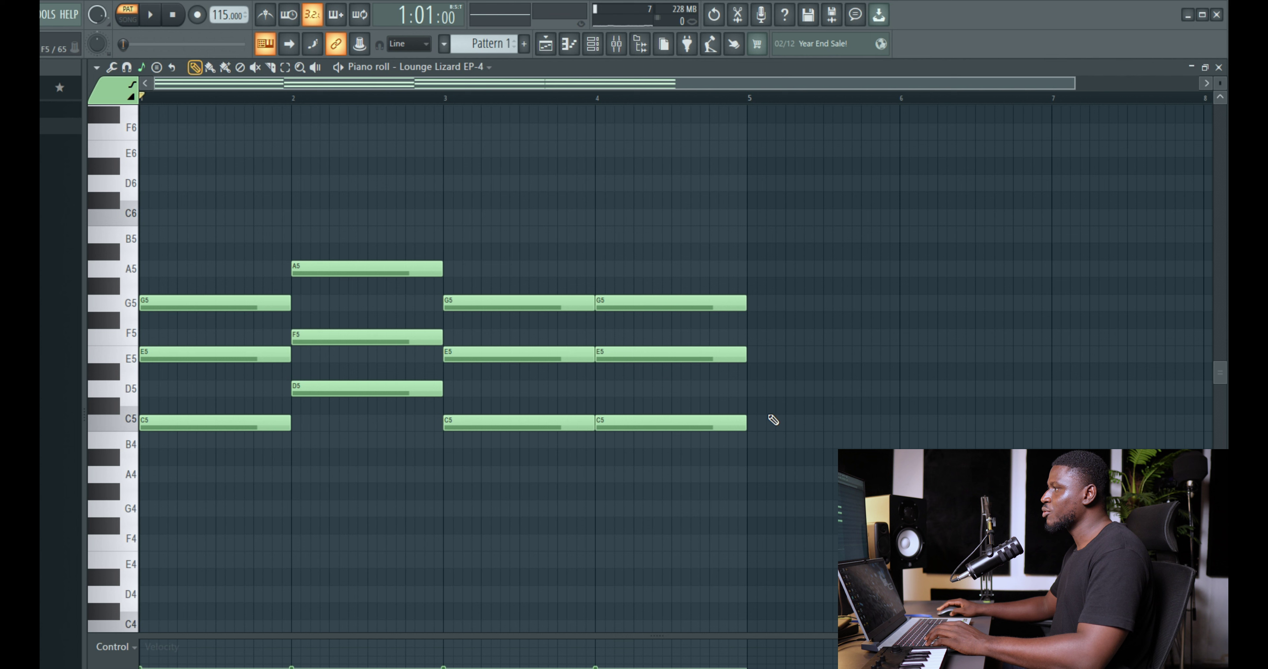
Step: Select the bar-3 chord, lower it two scale steps to A4-C5-E5, and play the progression
{"action": "left_click_drag", "start_coordinate": [499, 207], "coordinate": [516, 538]}
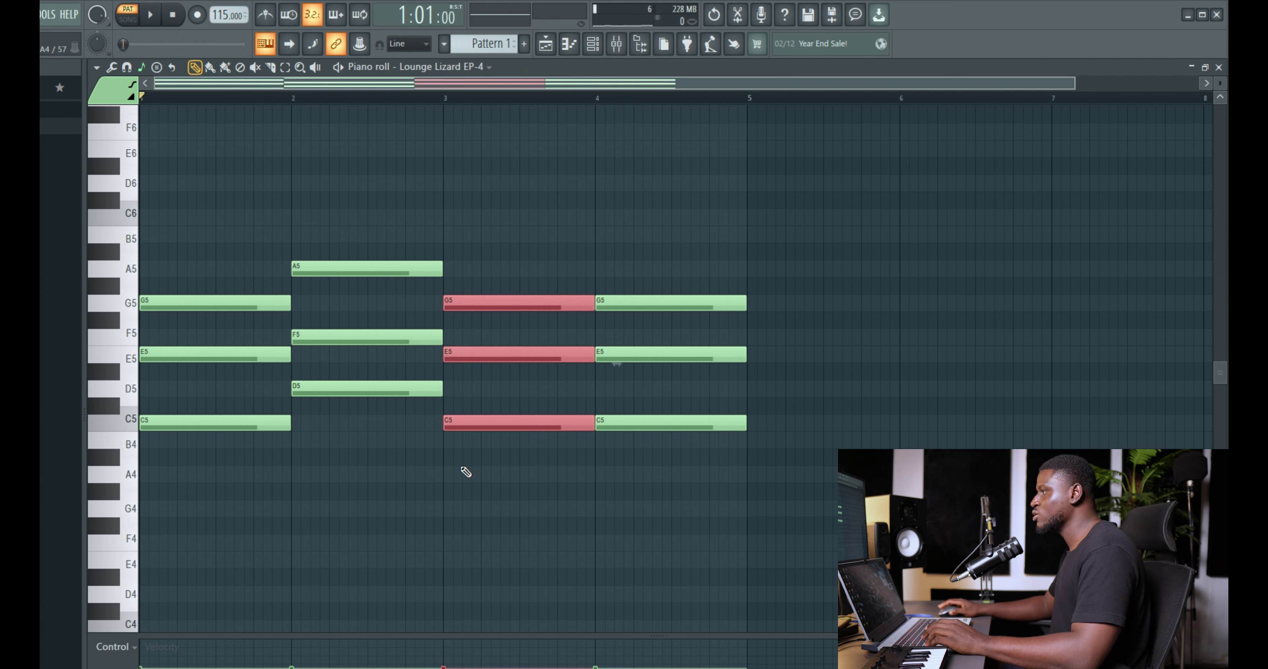
{"action": "left_click_drag", "start_coordinate": [495, 221], "coordinate": [561, 528]}
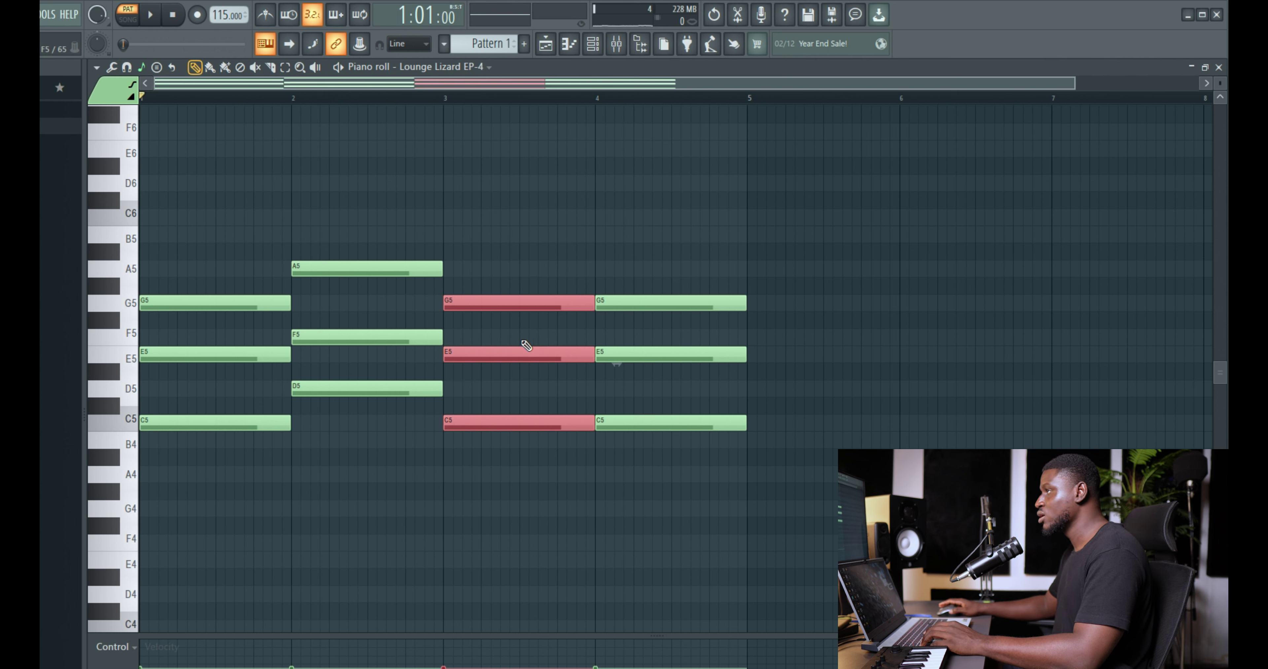
{"action": "left_click", "coordinate": [286, 68]}
{"action": "left_click_drag", "start_coordinate": [498, 228], "coordinate": [566, 530]}
{"action": "left_click", "coordinate": [194, 68]}
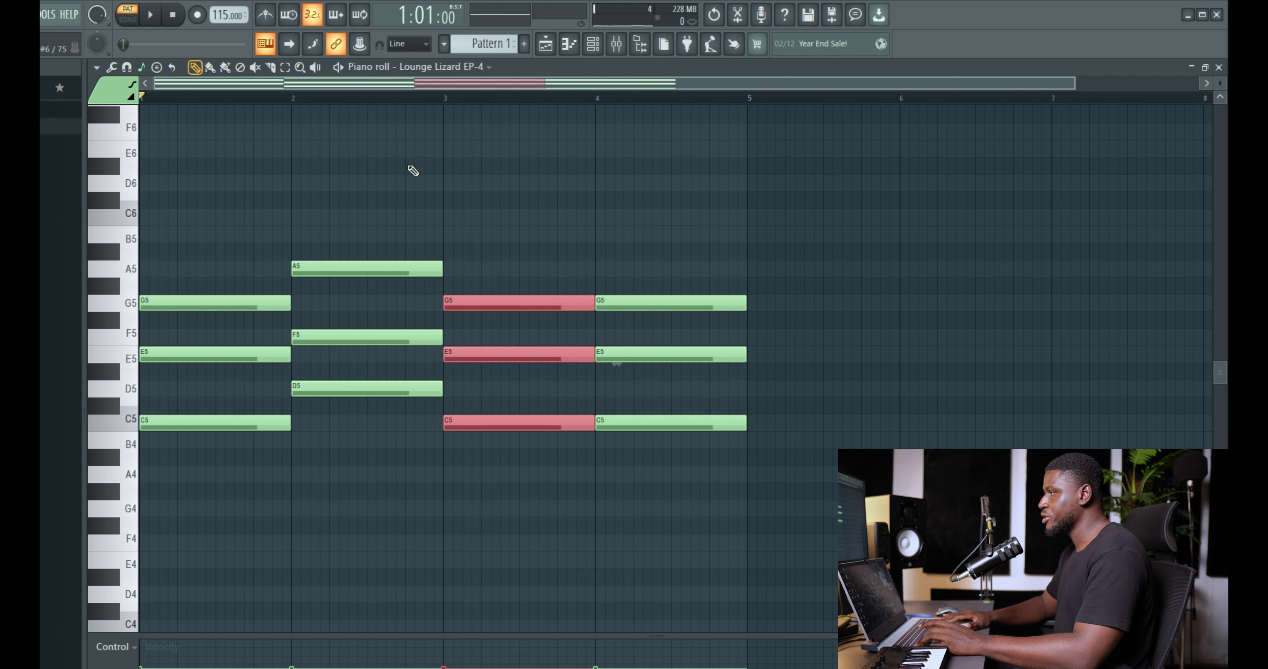
{"action": "key", "text": "Down"}
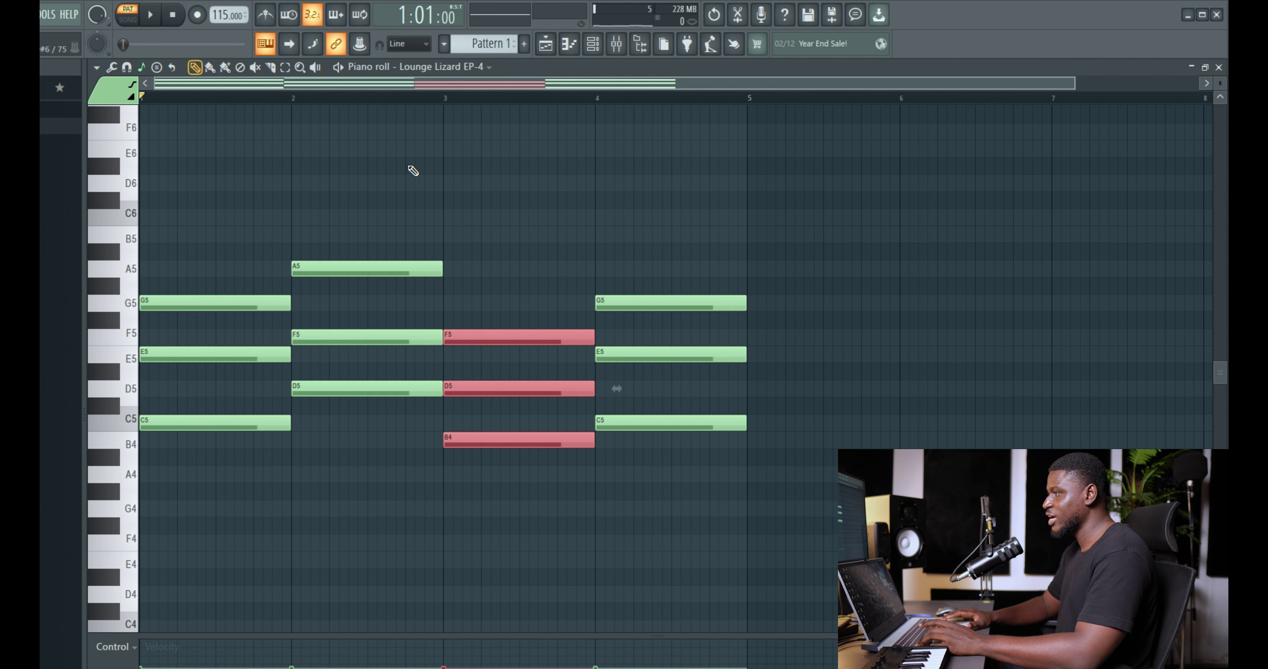
{"action": "key", "text": "Down"}
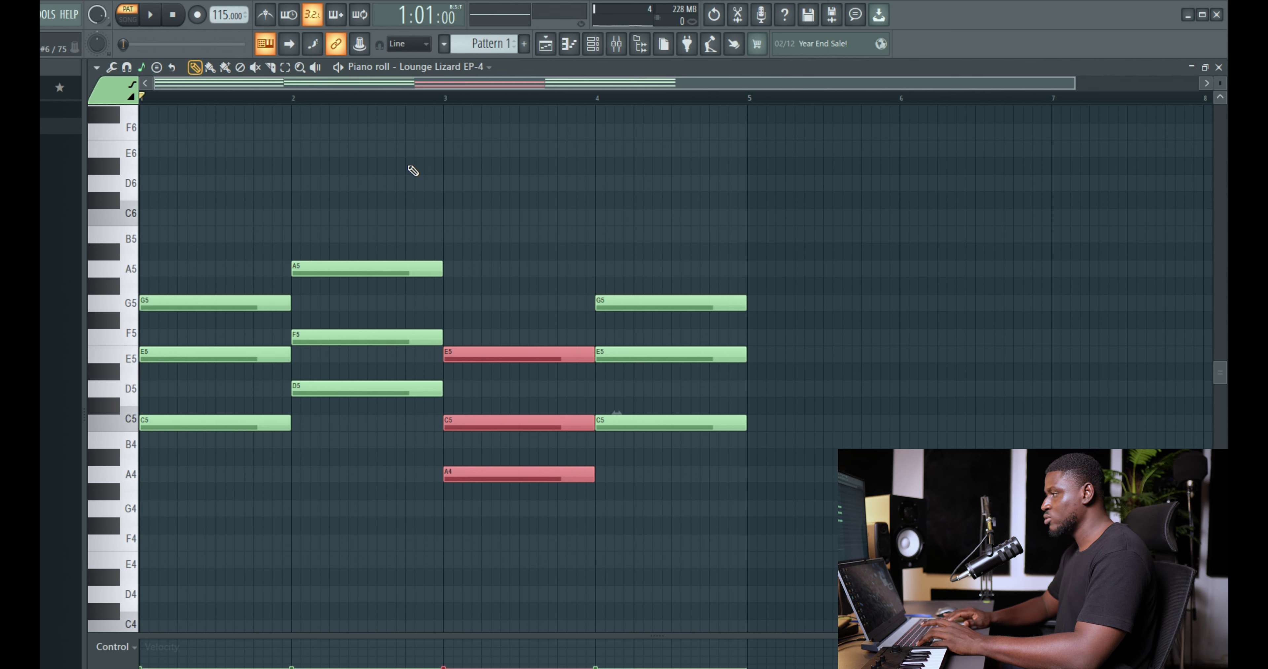
{"action": "key", "text": "space"}
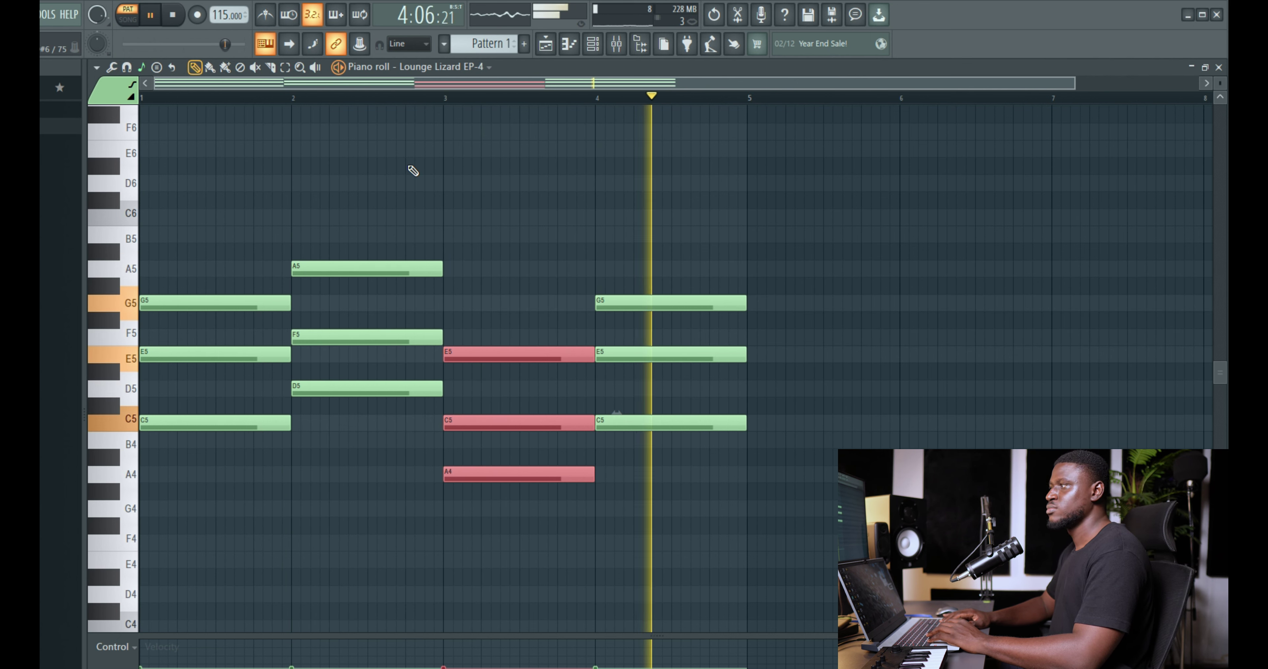
{"action": "key", "text": "space"}
Step: Select the bar-4 chord, lower it to F4-A4-C5, and play the progression
{"action": "left_click_drag", "start_coordinate": [714, 209], "coordinate": [721, 463]}
{"action": "key", "text": "Down"}
{"action": "key", "text": "Down"}
{"action": "key", "text": "Down"}
{"action": "key", "text": "Down"}
{"action": "key", "text": "Down"}
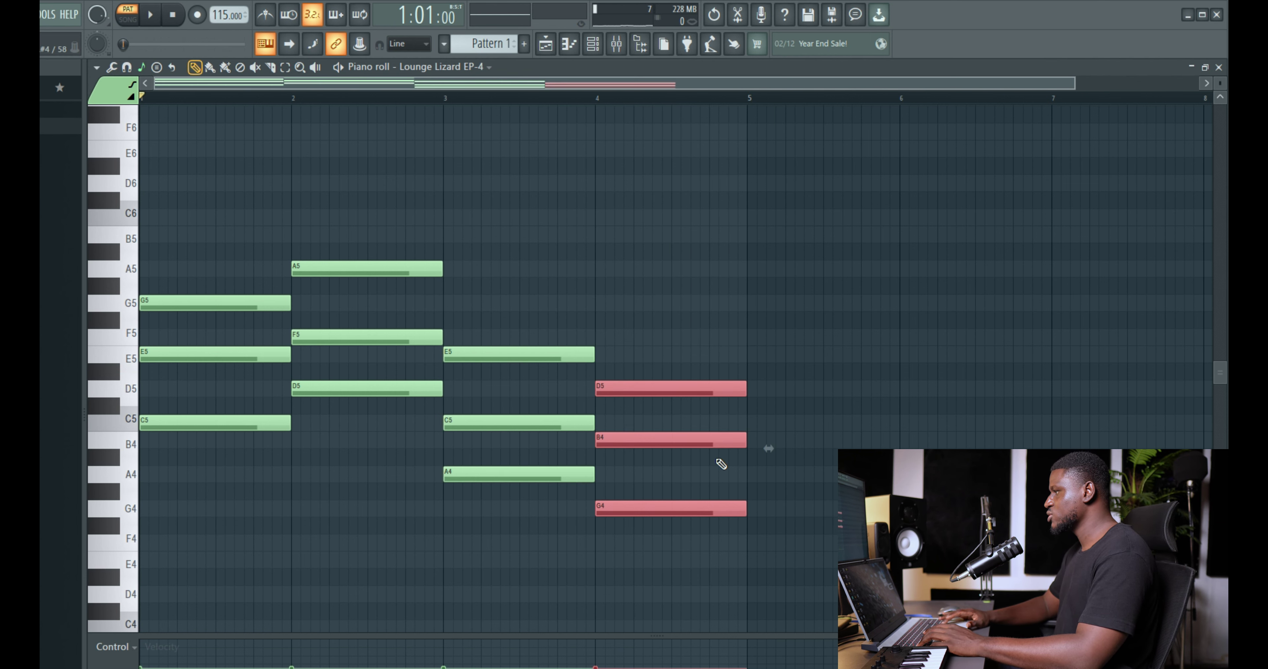
{"action": "key", "text": "Down"}
{"action": "key", "text": "Down"}
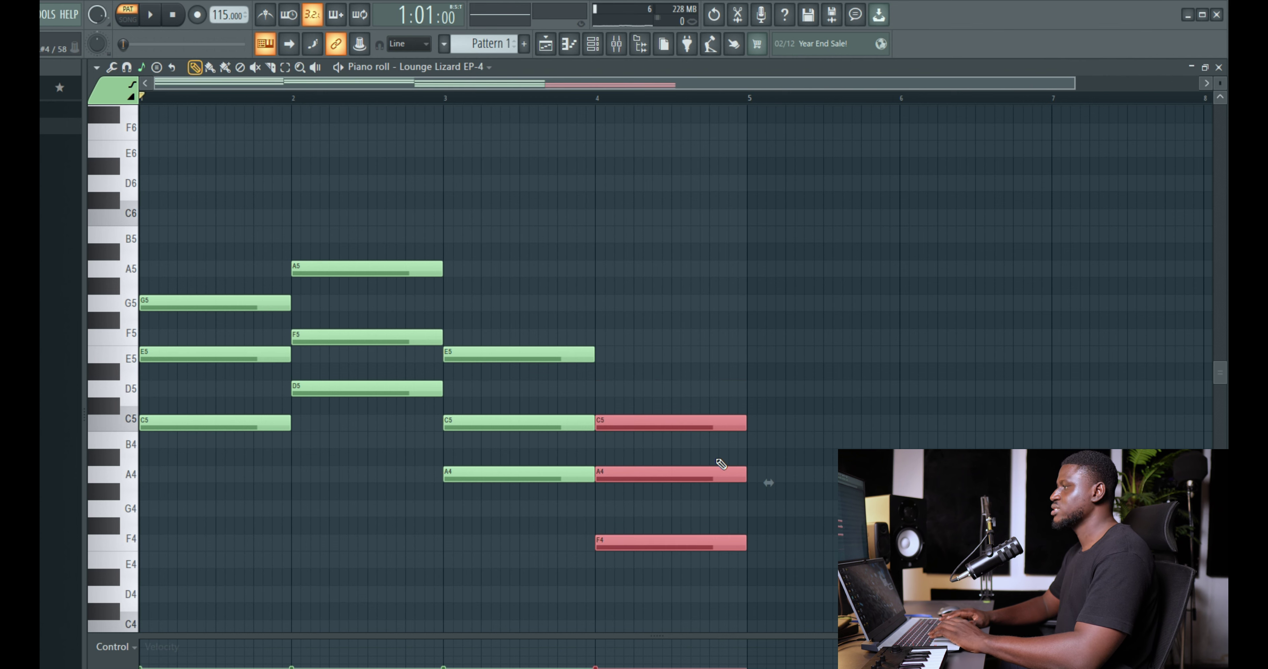
{"action": "key", "text": "space"}
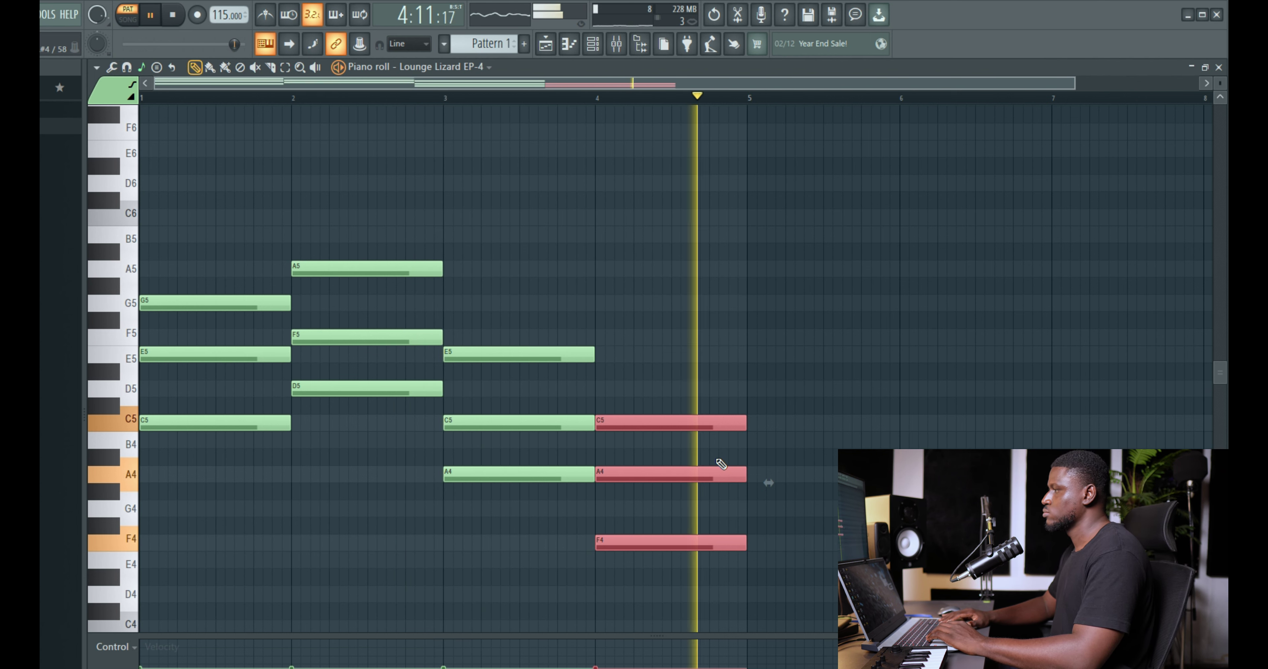
{"action": "key", "text": "space"}
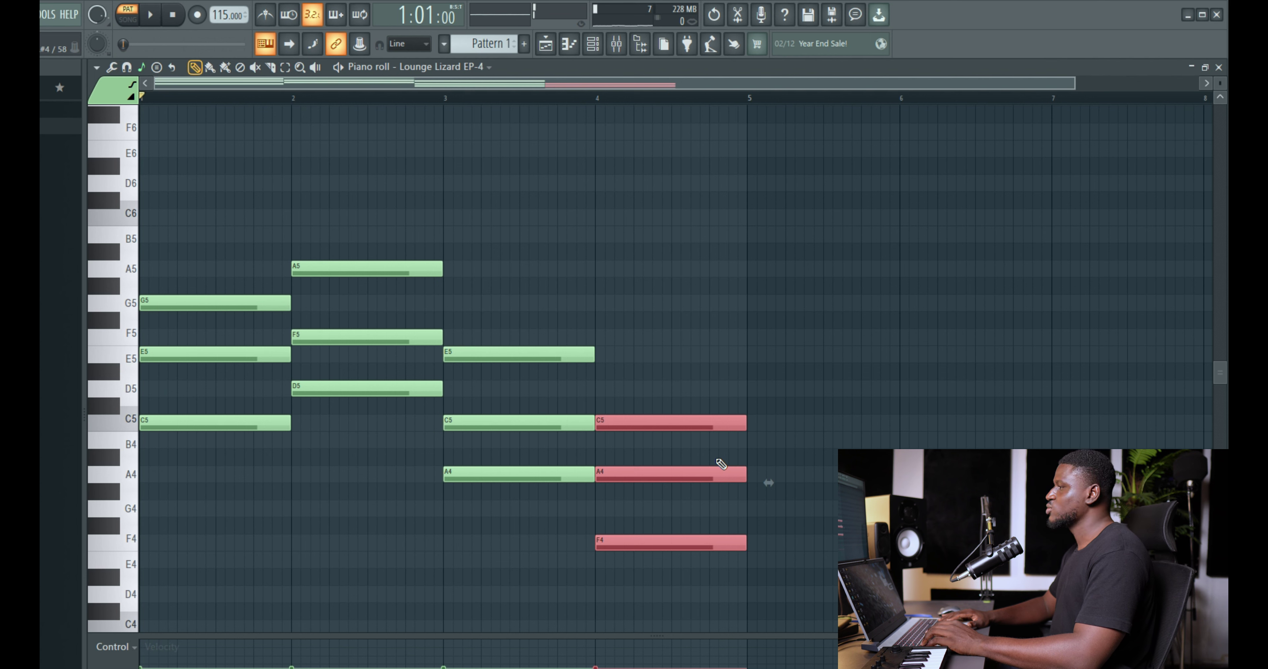
Step: Audition the bar-4 chord as D5-F5-A5 and E5-G5-B5 during playback
{"action": "key", "text": "shift+Up"}
{"action": "key", "text": "shift+Up"}
{"action": "key", "text": "shift+Up"}
{"action": "key", "text": "shift+Up"}
{"action": "key", "text": "shift+Up"}
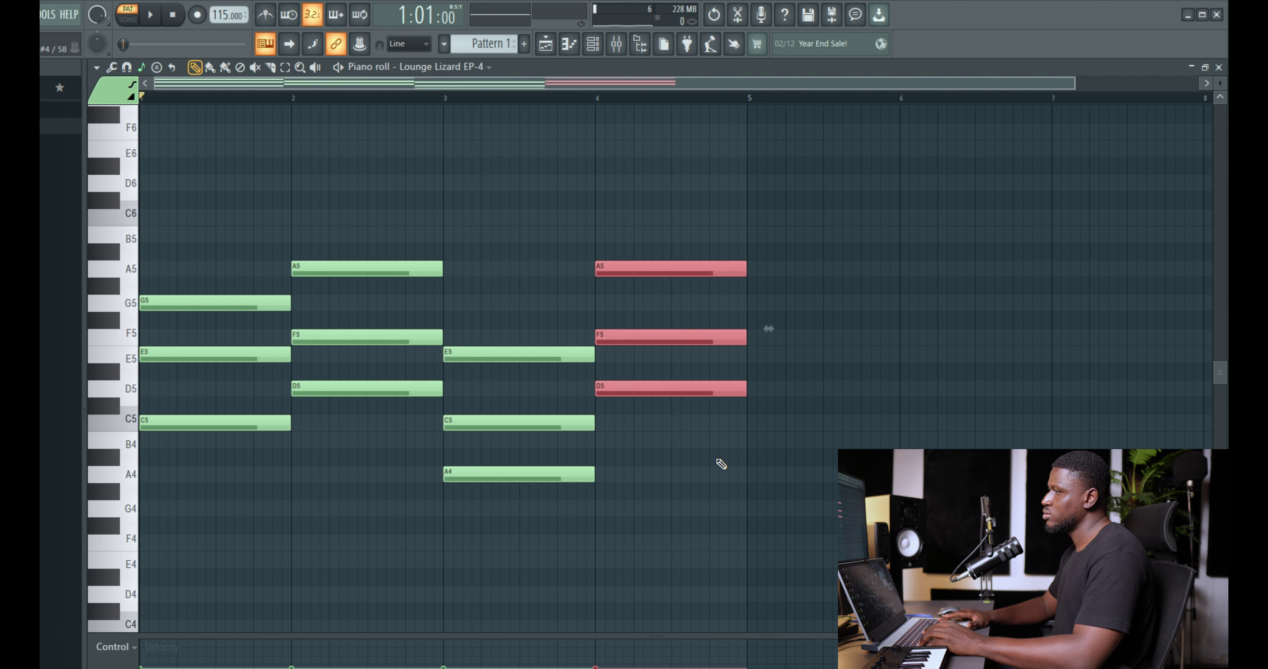
{"action": "key", "text": "space"}
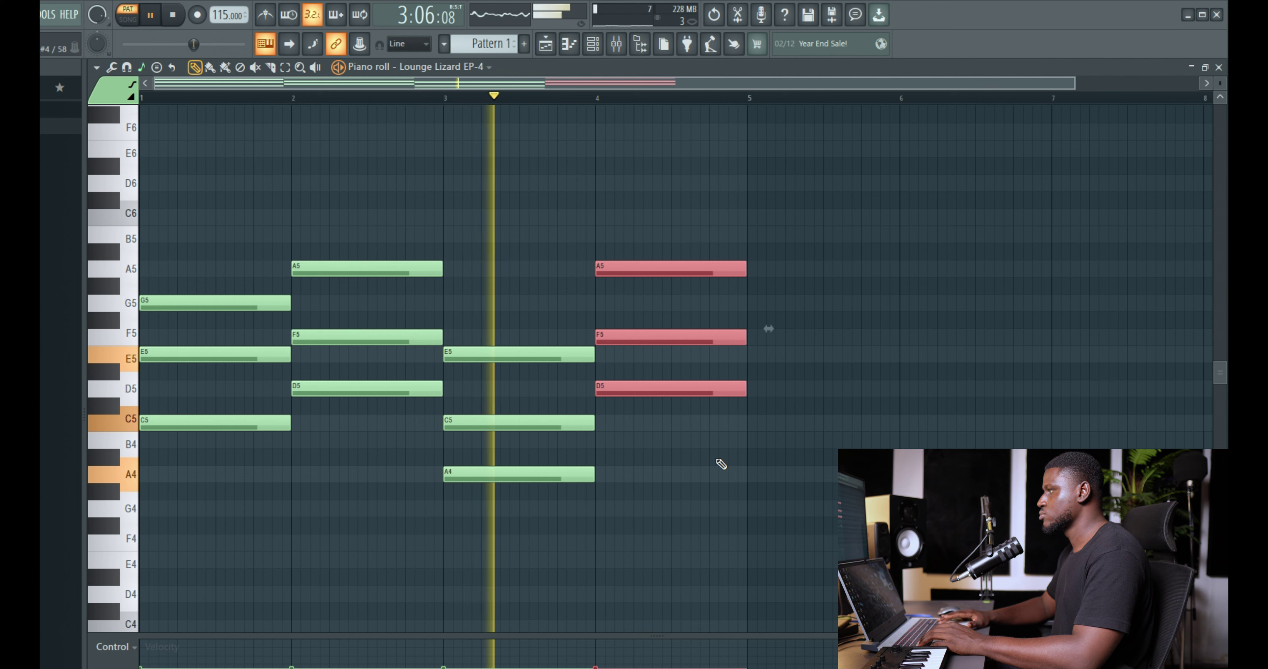
{"action": "key", "text": "shift+Up"}
{"action": "key", "text": "shift+Up"}
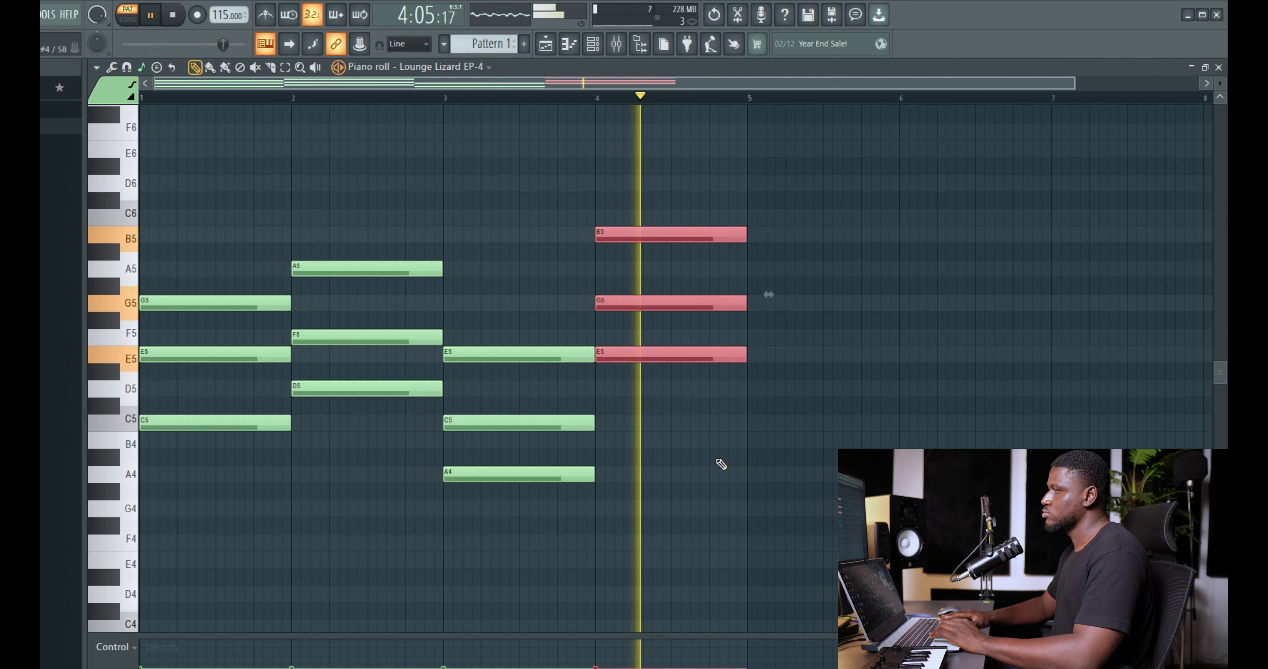
{"action": "key", "text": "shift+Down"}
{"action": "key", "text": "shift+Down"}
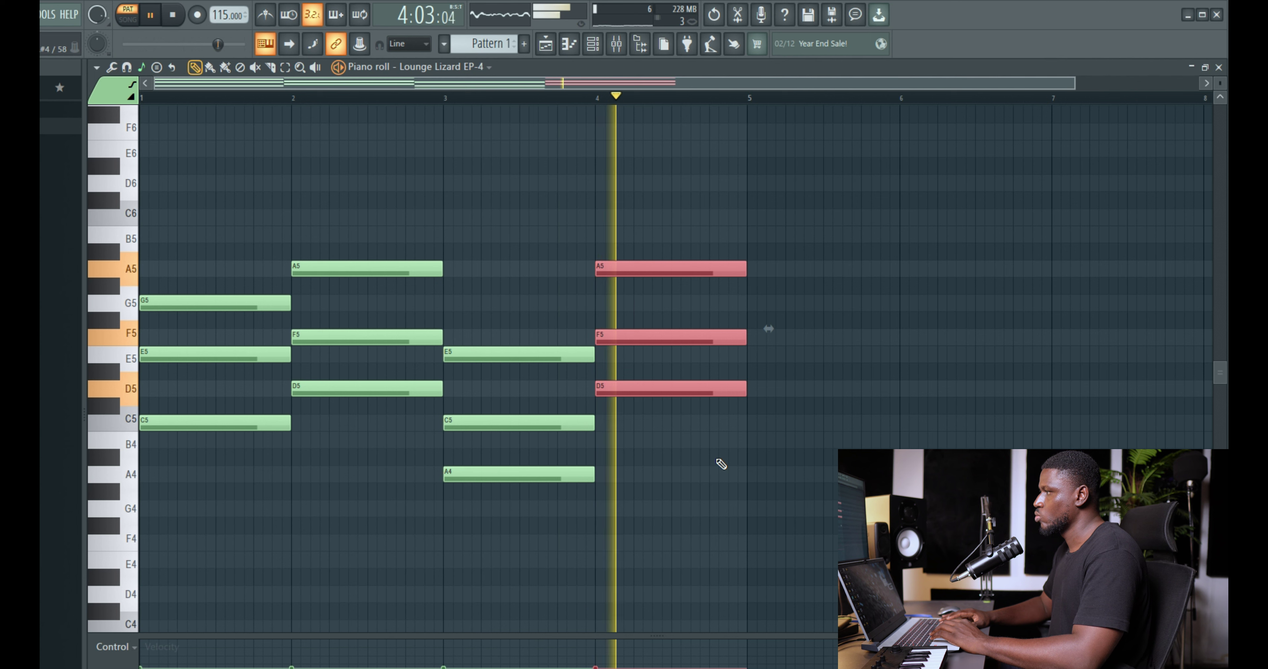
{"action": "key", "text": "space"}
Step: Lower the bar-4 chord back through B4-D5-F5 and G4-B4-D5 to F4-A4-C5, then play it
{"action": "key", "text": "alt+Down"}
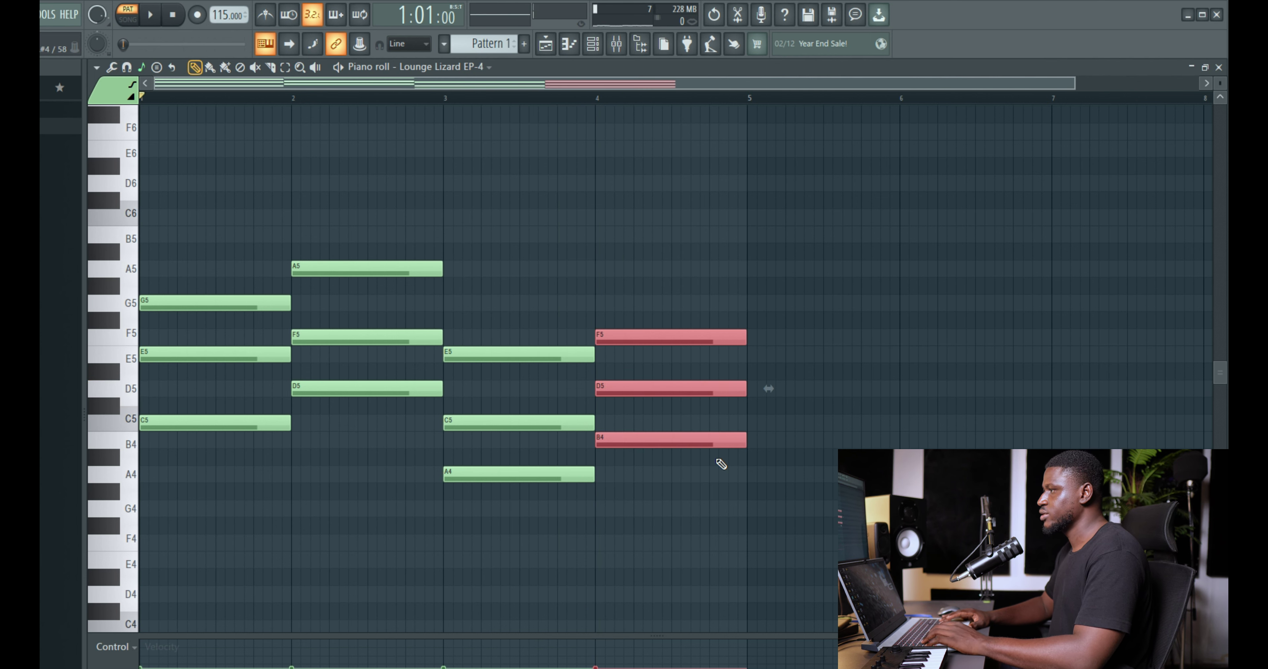
{"action": "key", "text": "alt+Down"}
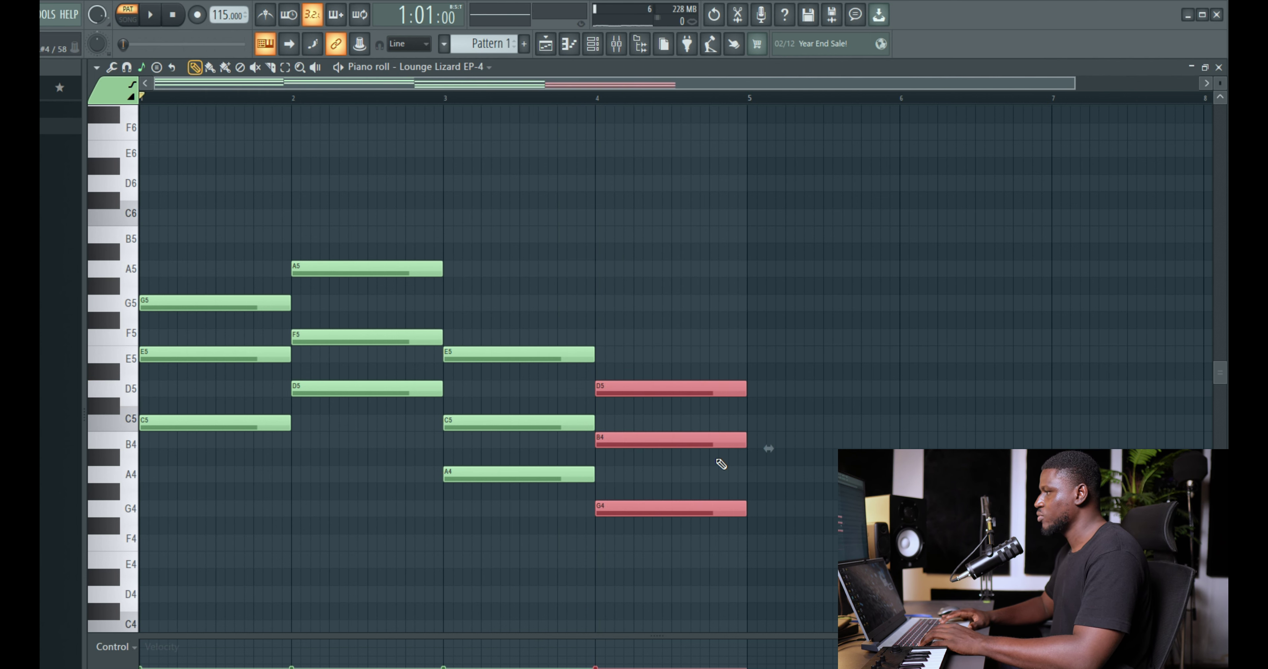
{"action": "key", "text": "alt+Down"}
{"action": "key", "text": "space"}
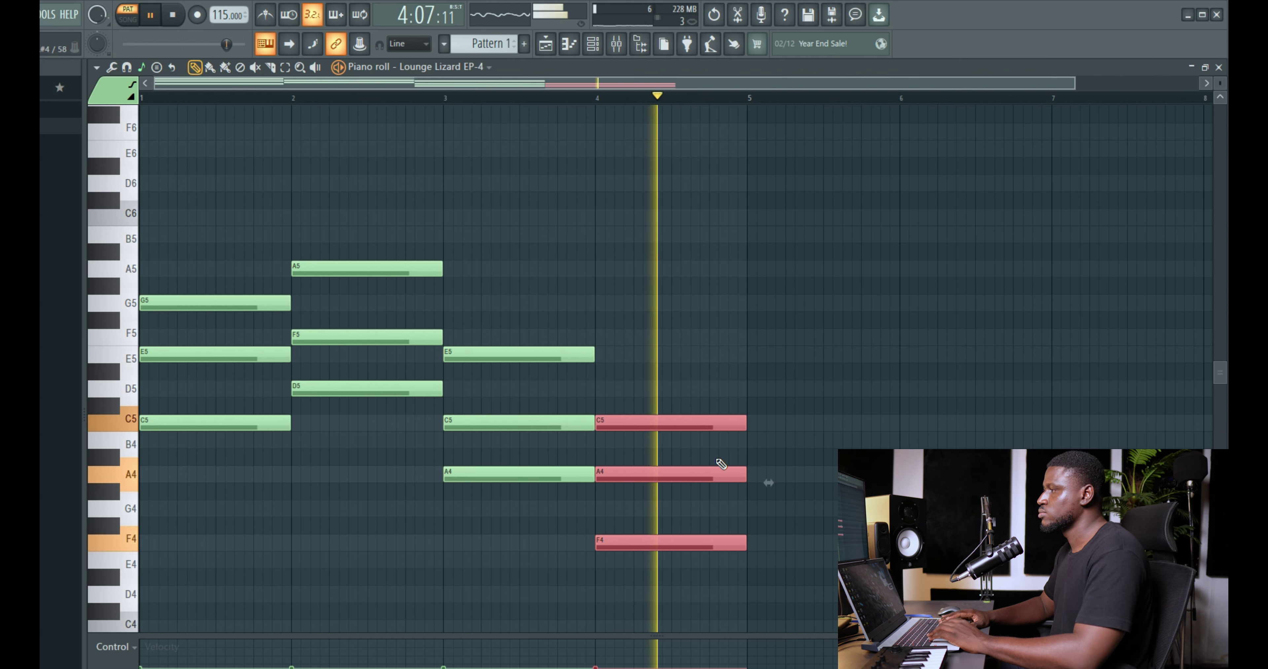
{"action": "key", "text": "space"}
Step: Deselect the notes and set the piano roll's scale highlighting root note to F#
{"action": "left_click", "coordinate": [800, 313]}
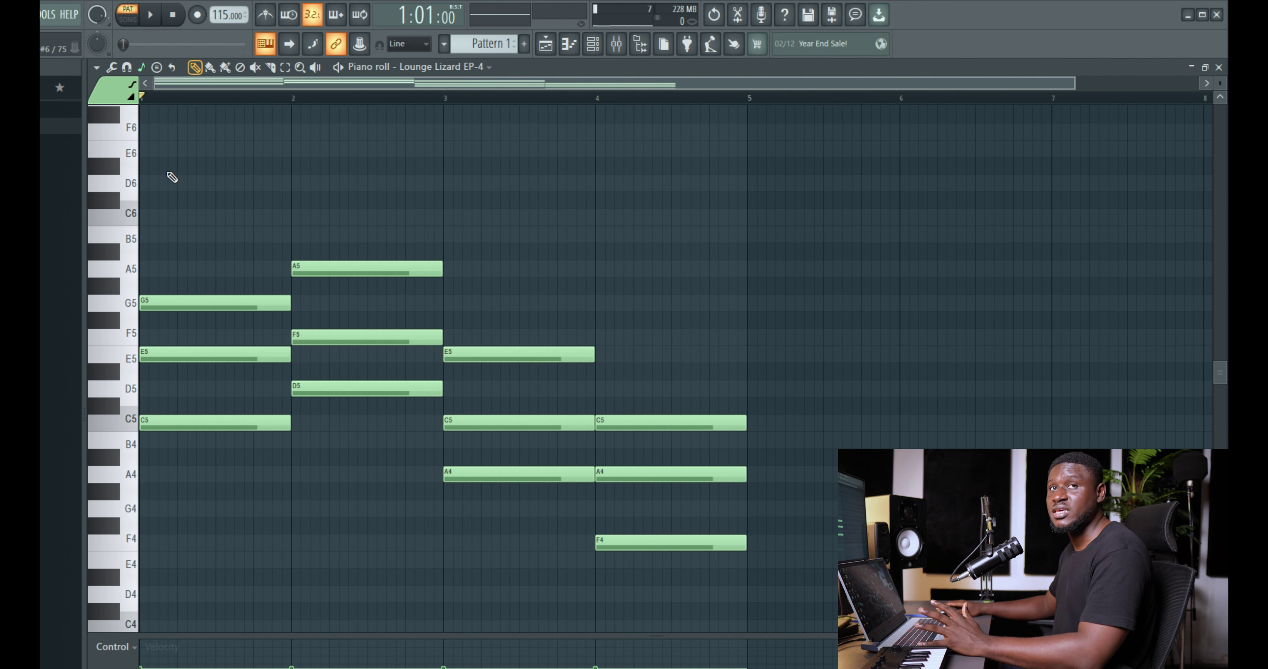
{"action": "left_click", "coordinate": [96, 68]}
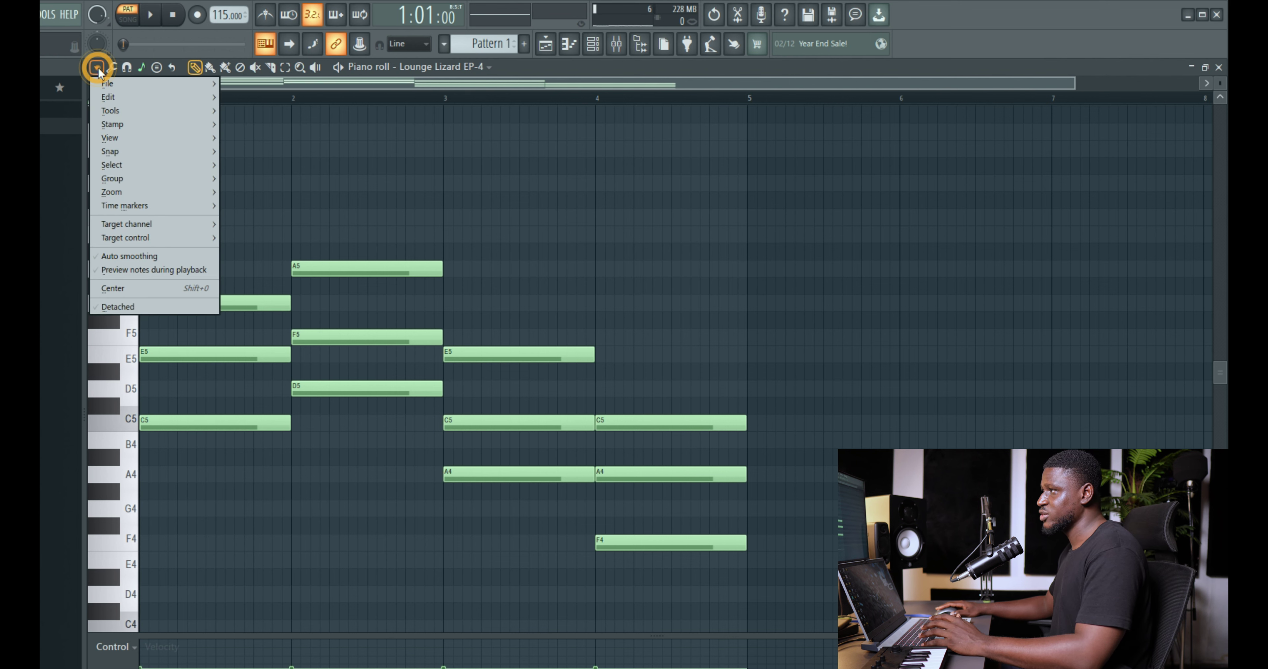
{"action": "mouse_move", "coordinate": [123, 136]}
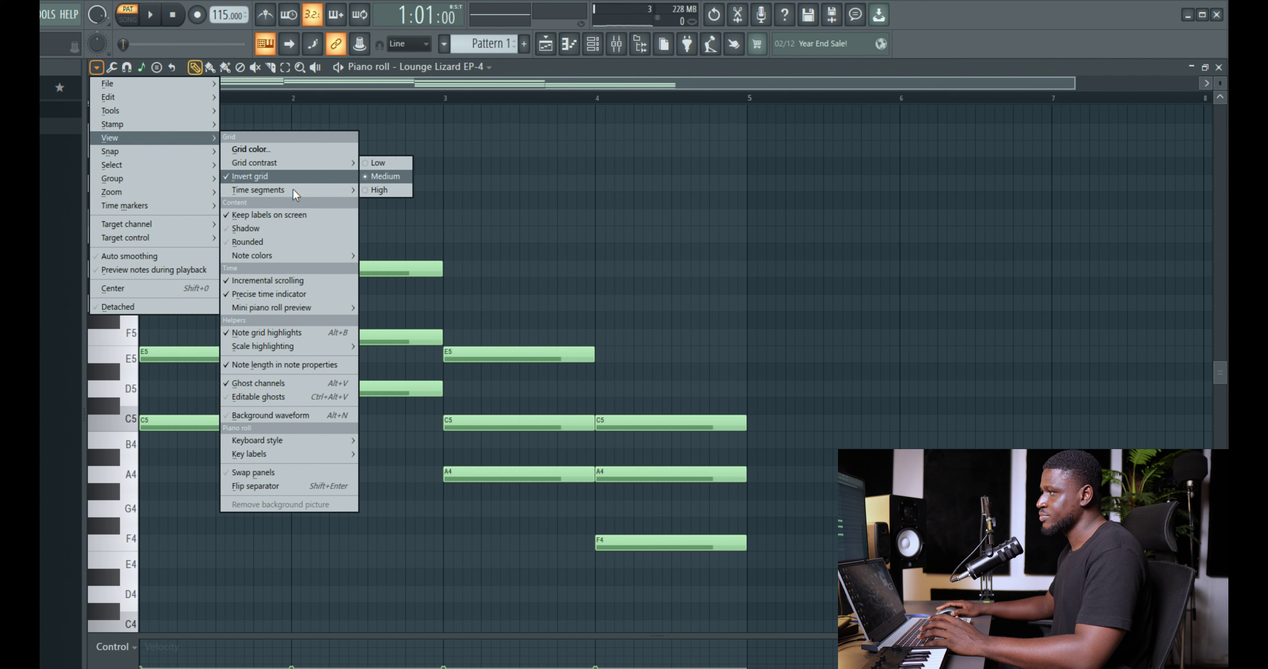
{"action": "mouse_move", "coordinate": [316, 348]}
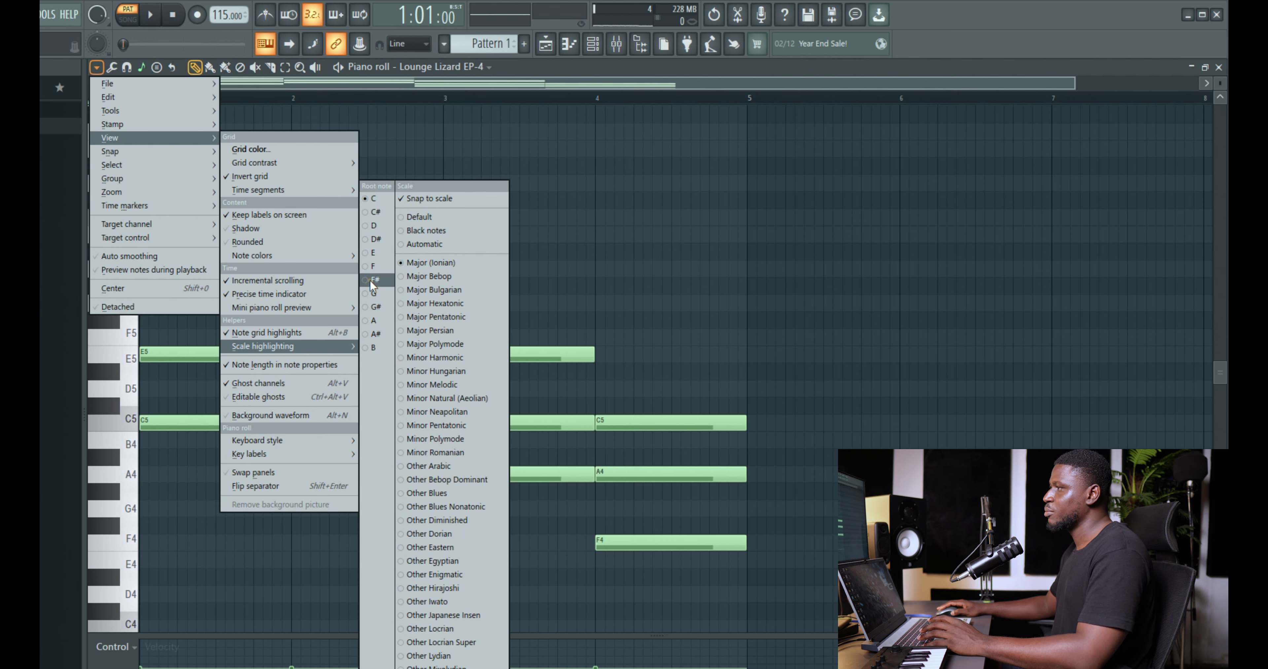
{"action": "left_click", "coordinate": [372, 279]}
Step: Select the three notes of the bar-1 chord
{"action": "left_click_drag", "start_coordinate": [203, 285], "coordinate": [207, 494]}
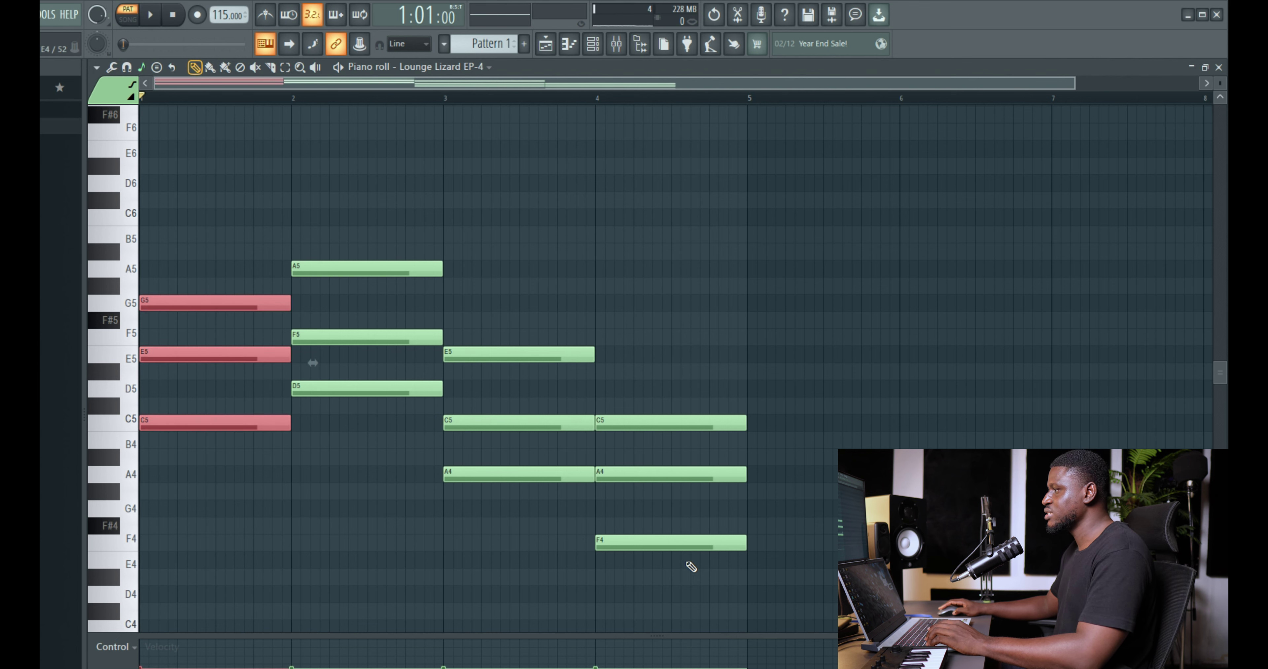
{"action": "scroll", "coordinate": [227, 487], "scroll_direction": "up", "scroll_amount": 3}
{"action": "left_click", "coordinate": [388, 429], "text": "ctrl"}
{"action": "scroll", "coordinate": [379, 427], "scroll_direction": "up", "scroll_amount": 3}
{"action": "left_click_drag", "start_coordinate": [362, 416], "coordinate": [405, 429]}
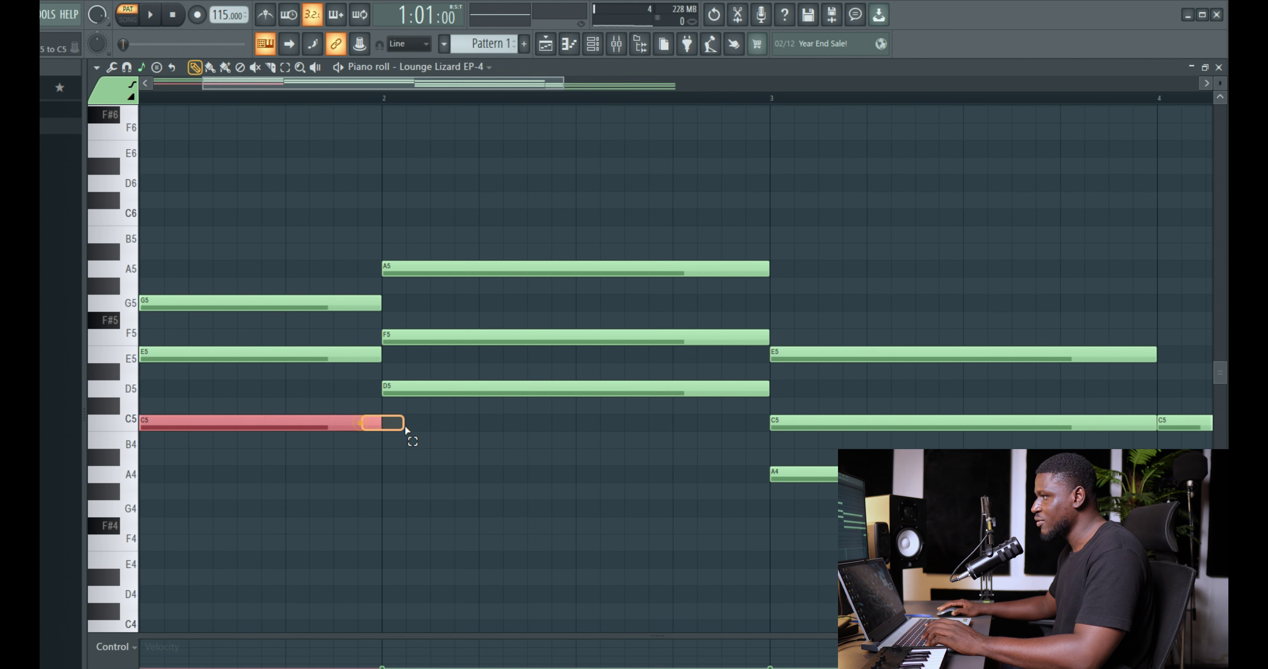
{"action": "left_click", "coordinate": [334, 355]}
{"action": "left_click", "coordinate": [392, 302]}
{"action": "scroll", "coordinate": [339, 534], "scroll_direction": "down", "scroll_amount": 2}
{"action": "left_click_drag", "start_coordinate": [215, 194], "coordinate": [172, 473]}
Step: Transpose the bar-1 chord, auditioning B4-D#5-F#5 and C#5-F5-G#5, ending on D#5-F#5-A#5
{"action": "key", "text": "Down"}
{"action": "key", "text": "Up"}
{"action": "key", "text": "Up"}
{"action": "key", "text": "Down"}
{"action": "key", "text": "Down"}
{"action": "key", "text": "Up"}
{"action": "key", "text": "Up"}
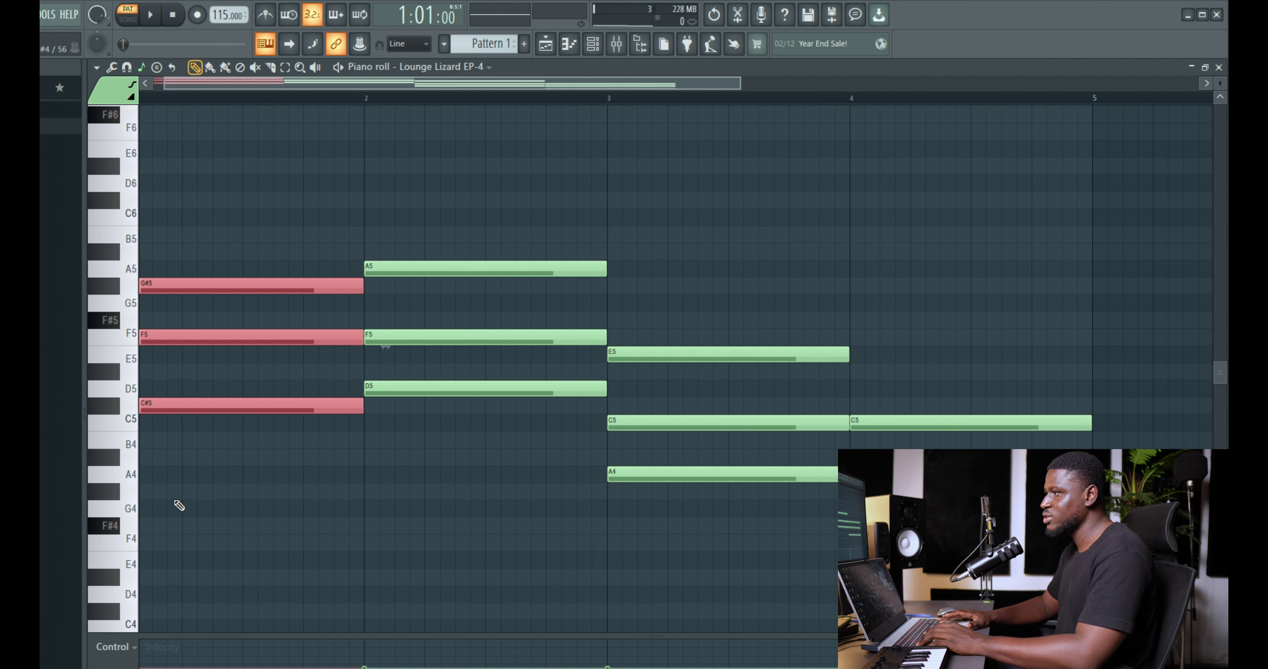
{"action": "key", "text": "space"}
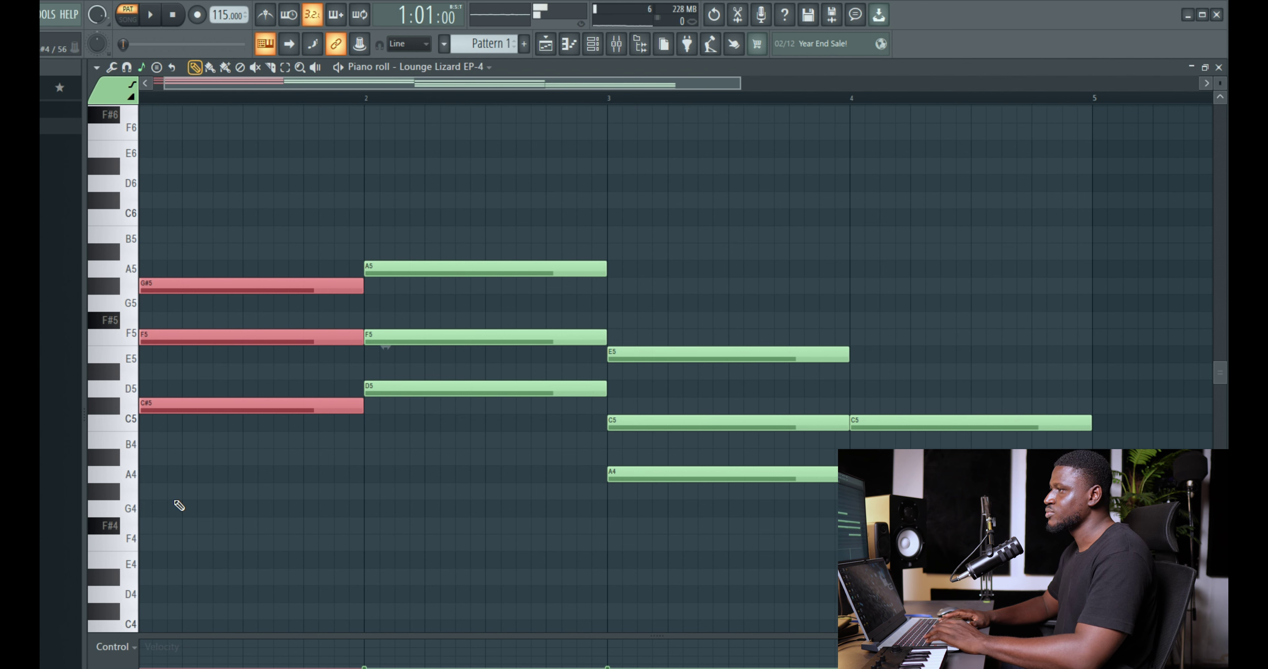
{"action": "key", "text": "Down"}
{"action": "key", "text": "Down"}
{"action": "key", "text": "Down"}
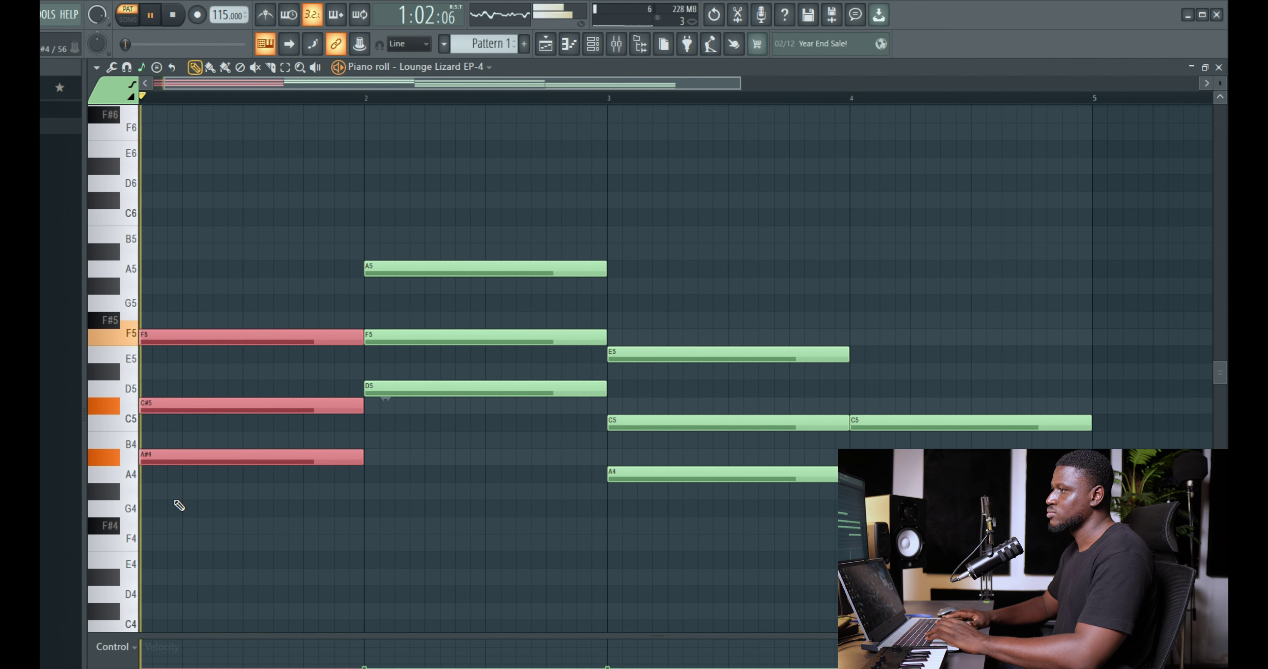
{"action": "key", "text": "space"}
{"action": "key", "text": "Up"}
{"action": "key", "text": "Up"}
{"action": "key", "text": "Up"}
{"action": "key", "text": "space"}
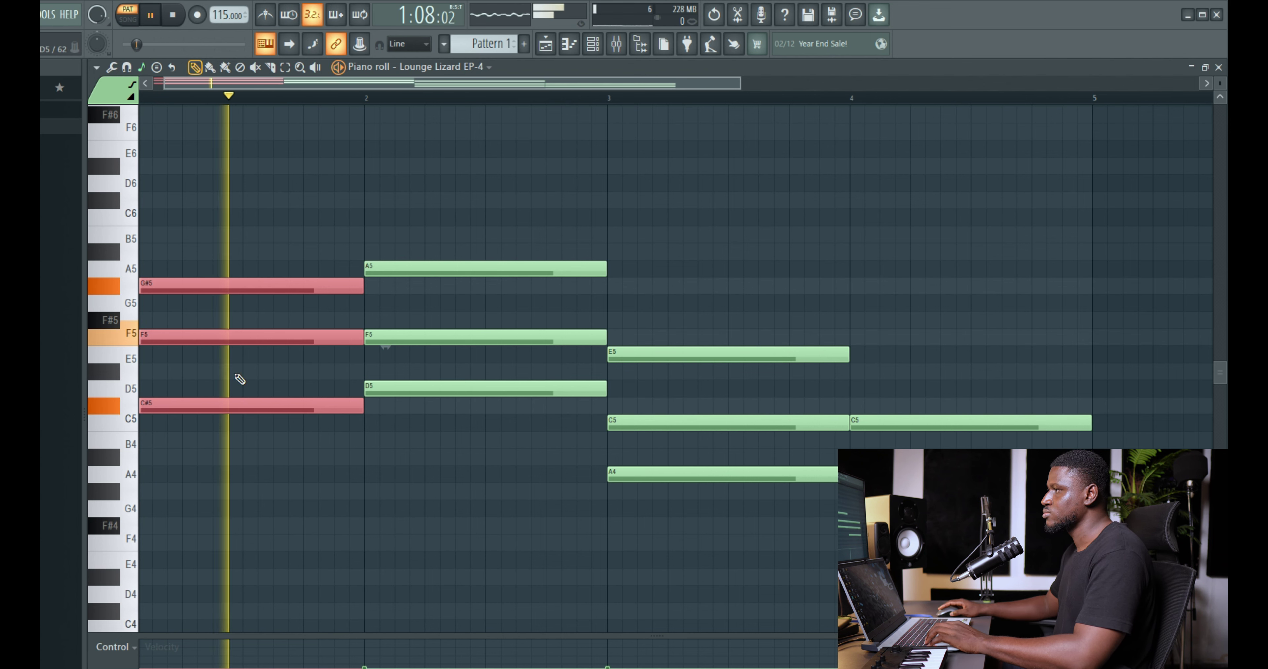
{"action": "key", "text": "Up"}
{"action": "key", "text": "Up"}
{"action": "key", "text": "space"}
Step: Lower the bar-2 chord to B4-D#5-F#5 and play the progression
{"action": "left_click_drag", "start_coordinate": [507, 185], "coordinate": [526, 501]}
{"action": "key", "text": "ctrl+z"}
{"action": "key", "text": "ctrl+z"}
{"action": "key", "text": "space"}
{"action": "scroll", "coordinate": [475, 429], "scroll_direction": "down", "scroll_amount": 2}
Step: Lower the bar-3 chord to G#4-B4-D#5 and raise bar 4's A4 and C5 to A#4 and C#5
{"action": "key", "text": "ctrl+d"}
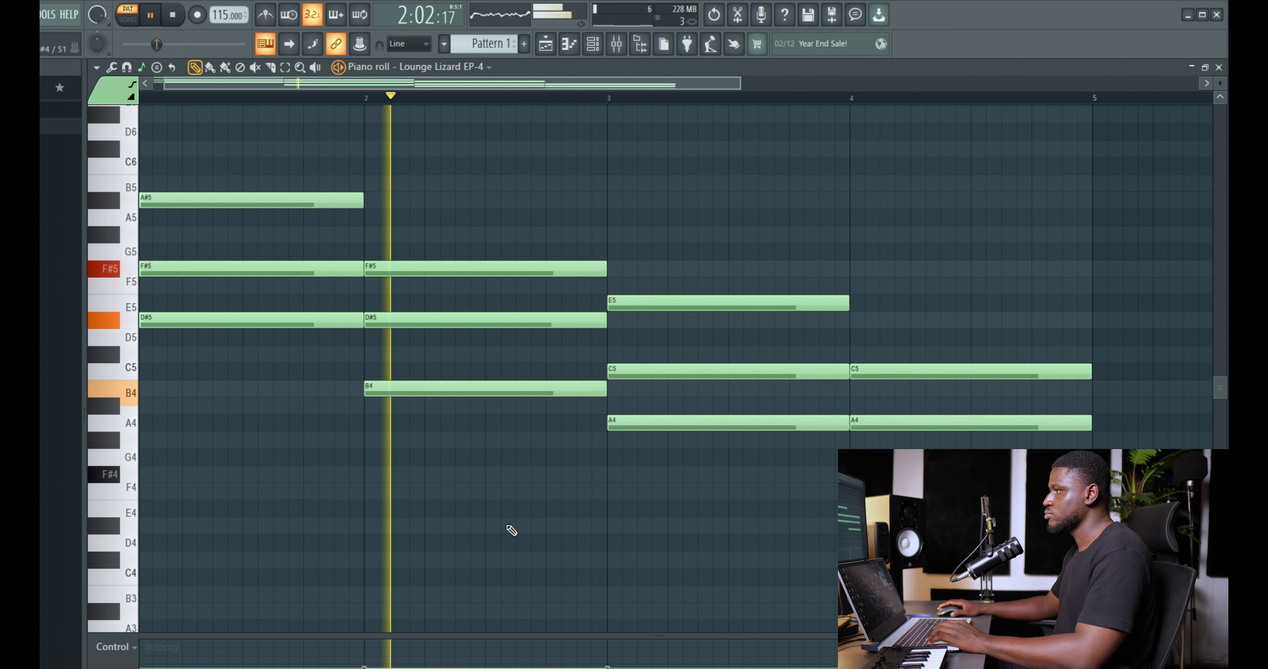
{"action": "key", "text": "space"}
{"action": "left_click_drag", "start_coordinate": [708, 212], "coordinate": [749, 446]}
{"action": "key", "text": "Down"}
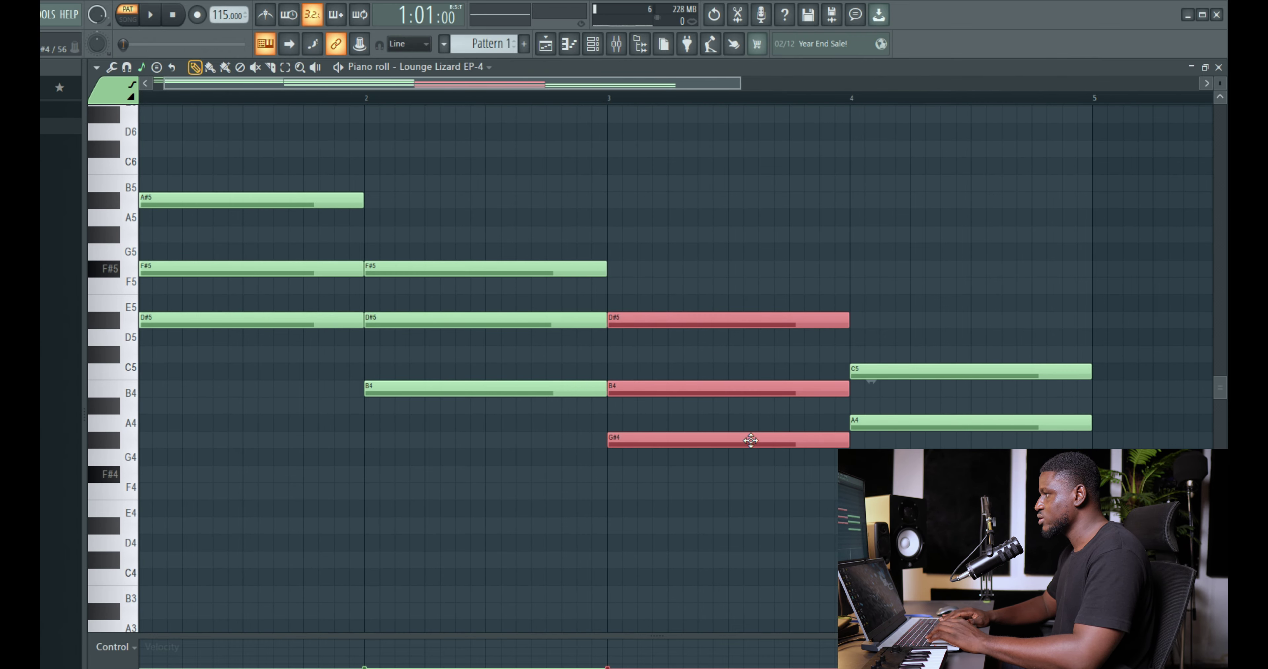
{"action": "key", "text": "space"}
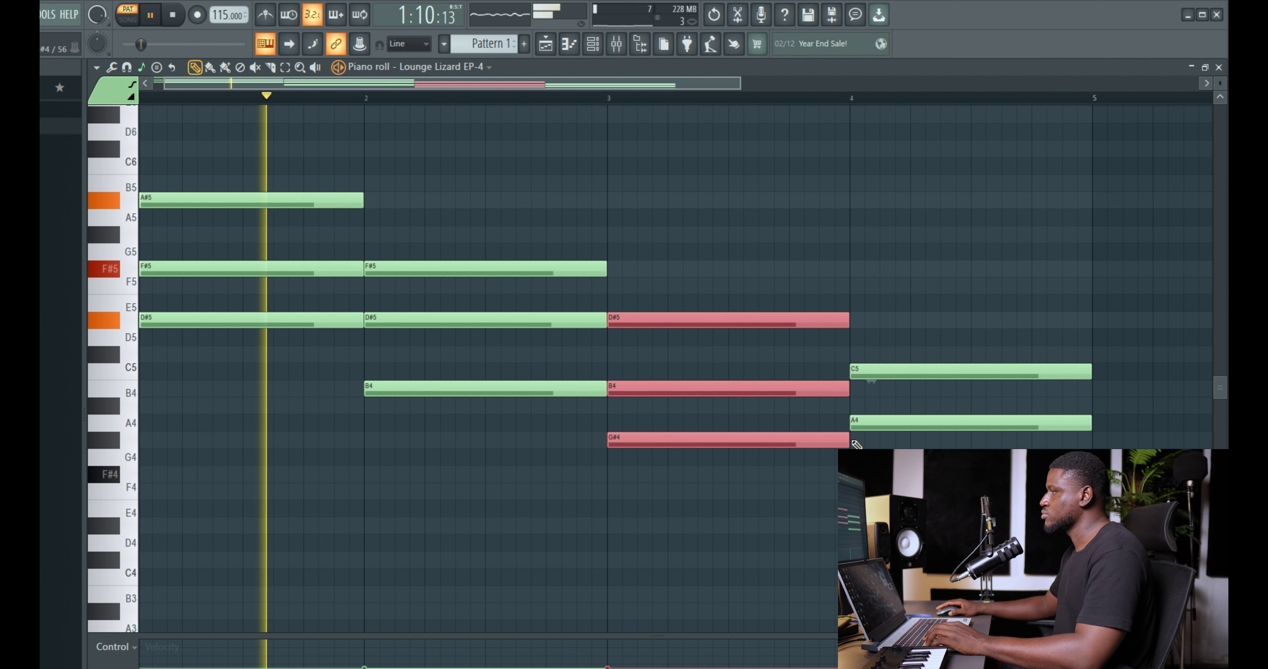
{"action": "left_click_drag", "start_coordinate": [1029, 279], "coordinate": [1044, 445]}
{"action": "key", "text": "Up"}
{"action": "key", "text": "space"}
Step: Lower the bar-3 chord a scale step to F#4-A#4-C#5, audition it, and select the bar-4 chord
{"action": "left_click_drag", "start_coordinate": [743, 221], "coordinate": [713, 526]}
{"action": "key", "text": "Down"}
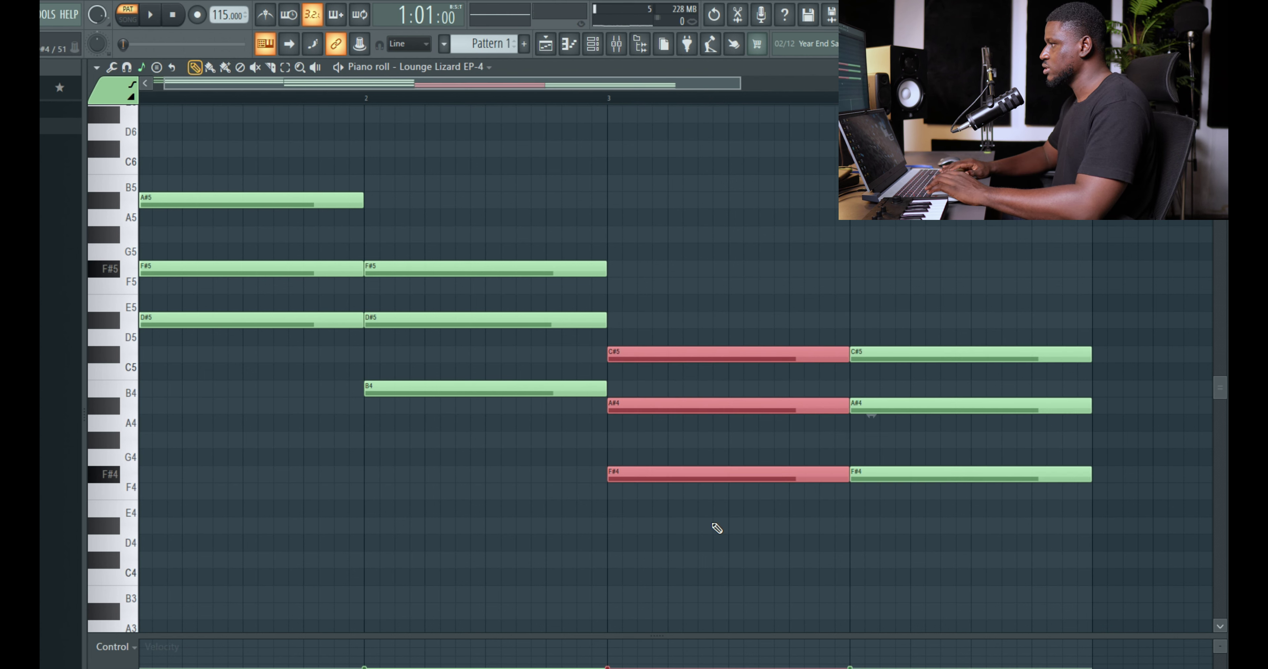
{"action": "key", "text": "space"}
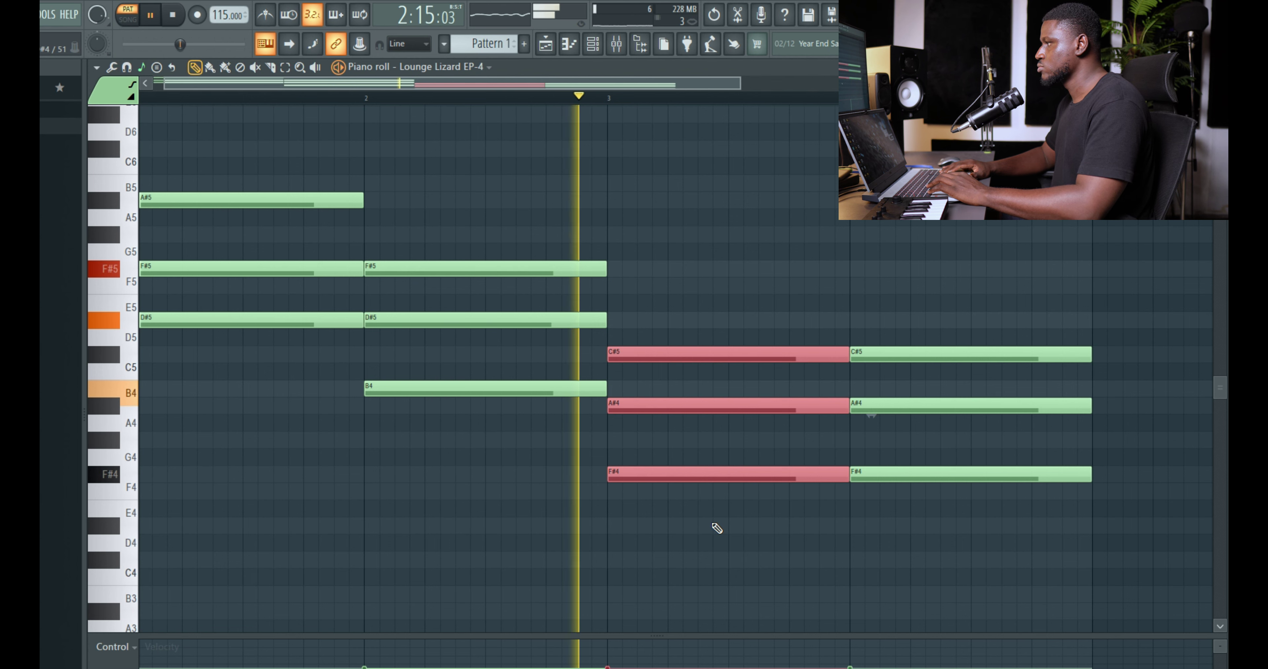
{"action": "left_click_drag", "start_coordinate": [935, 283], "coordinate": [951, 543]}
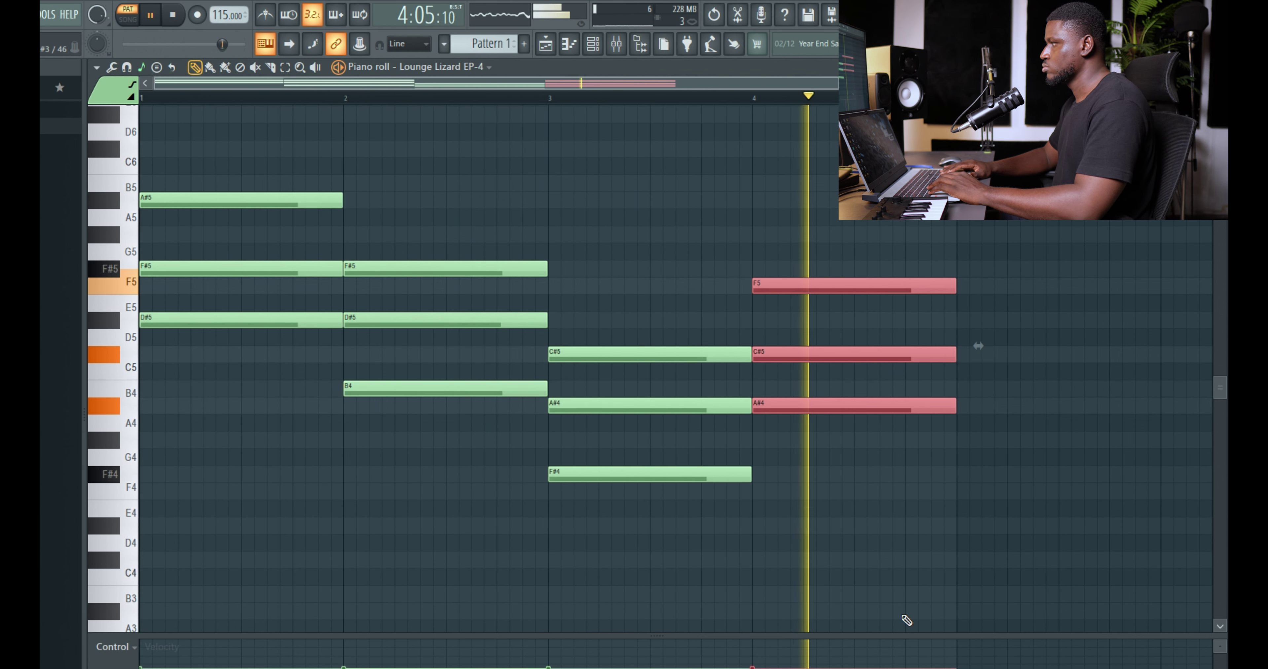
Step: Reduce velocity on every chord note across all four bars with Alt+X Scale levels, then play the D#m–B–F#–A#m progression
{"action": "key", "text": "space"}
{"action": "key", "text": "ctrl+d"}
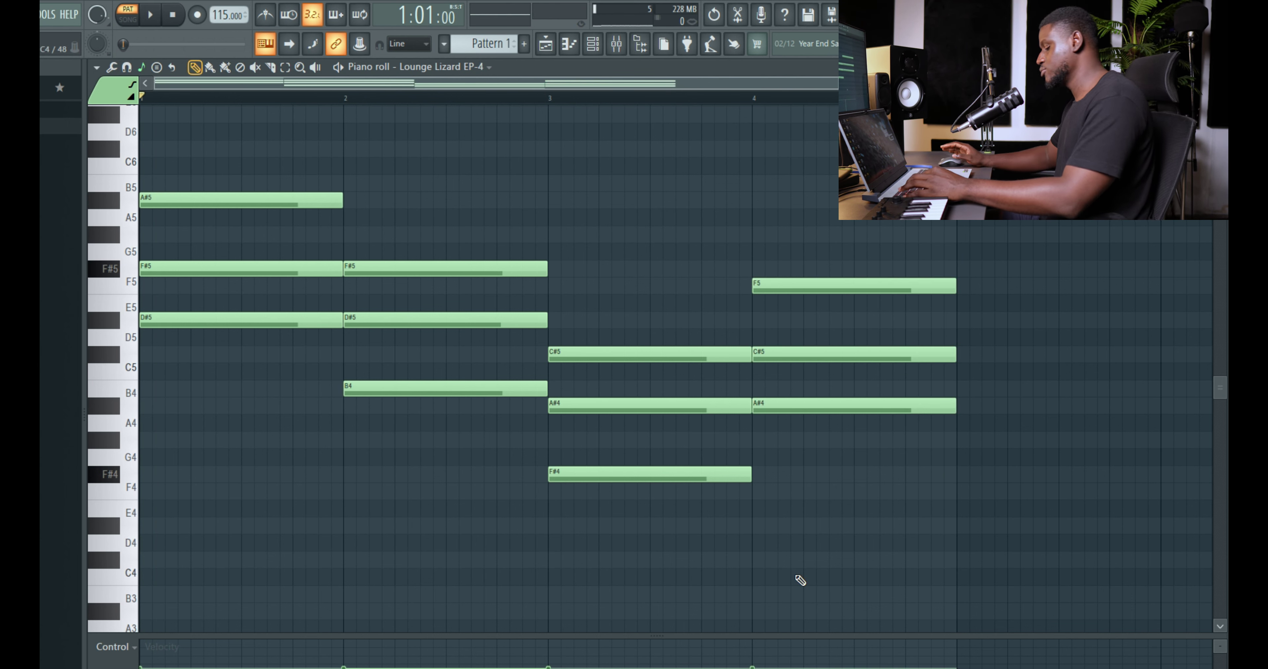
{"action": "key", "text": "alt+x"}
{"action": "key", "text": "space"}
{"action": "left_click", "coordinate": [580, 468]}
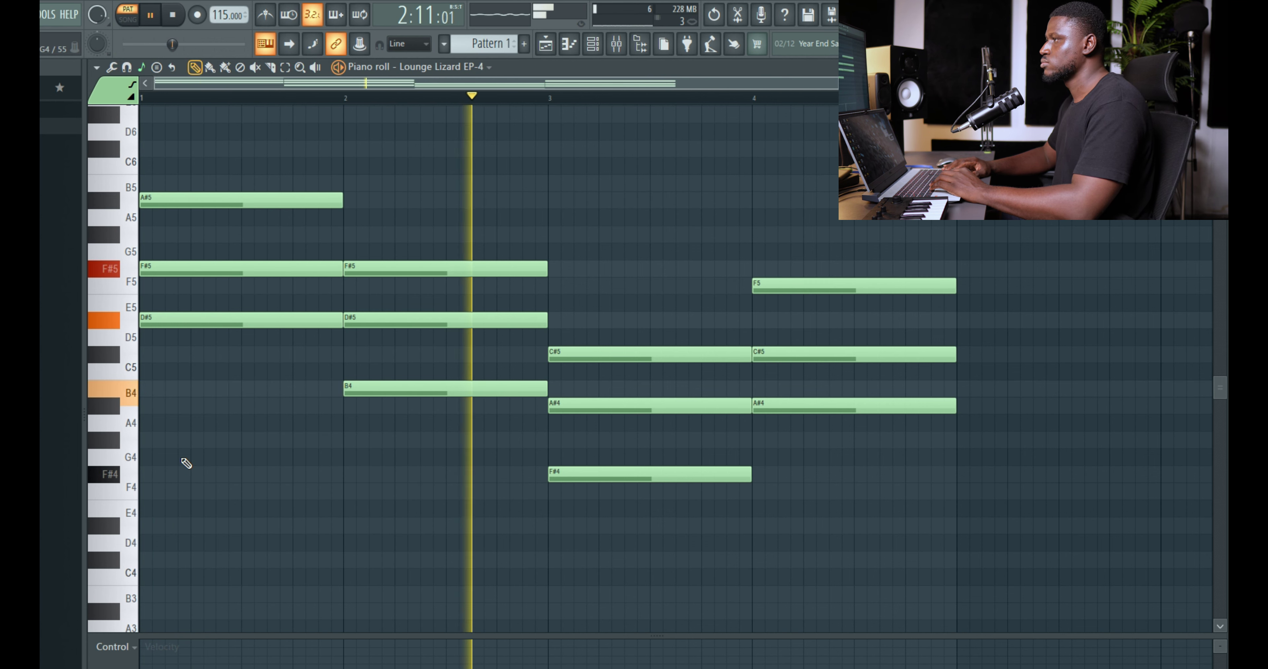
{"action": "scroll", "coordinate": [294, 485], "scroll_direction": "up", "scroll_amount": 2}
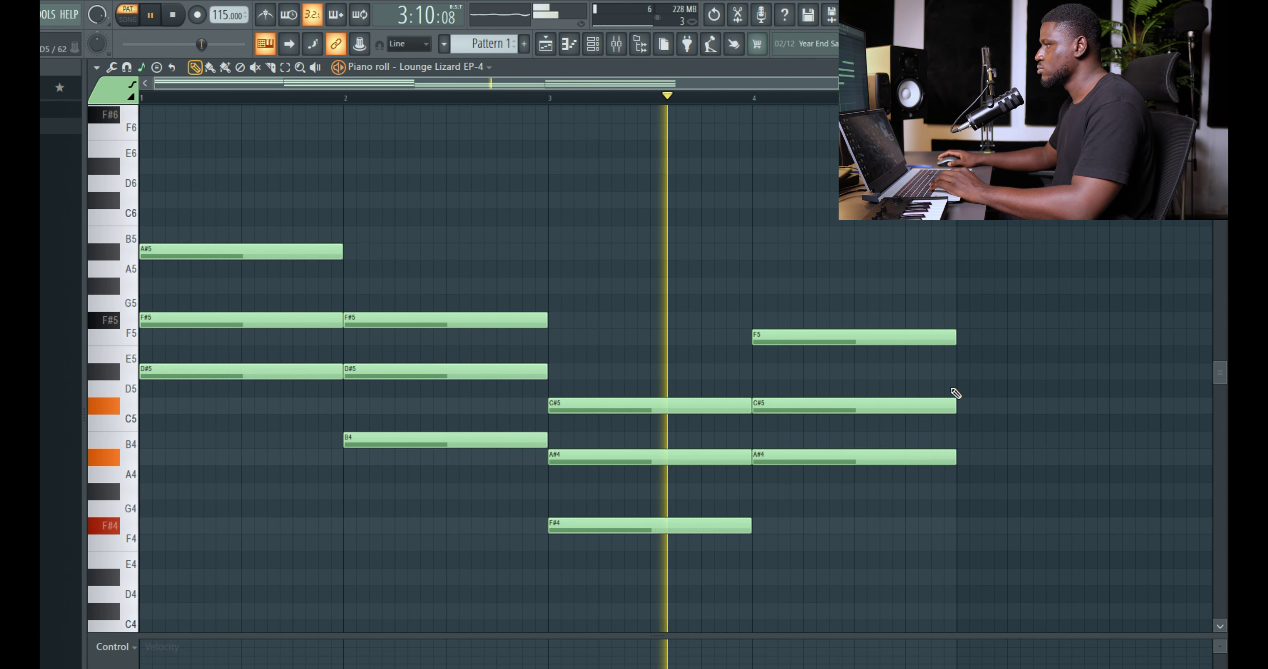
{"action": "key", "text": "space"}
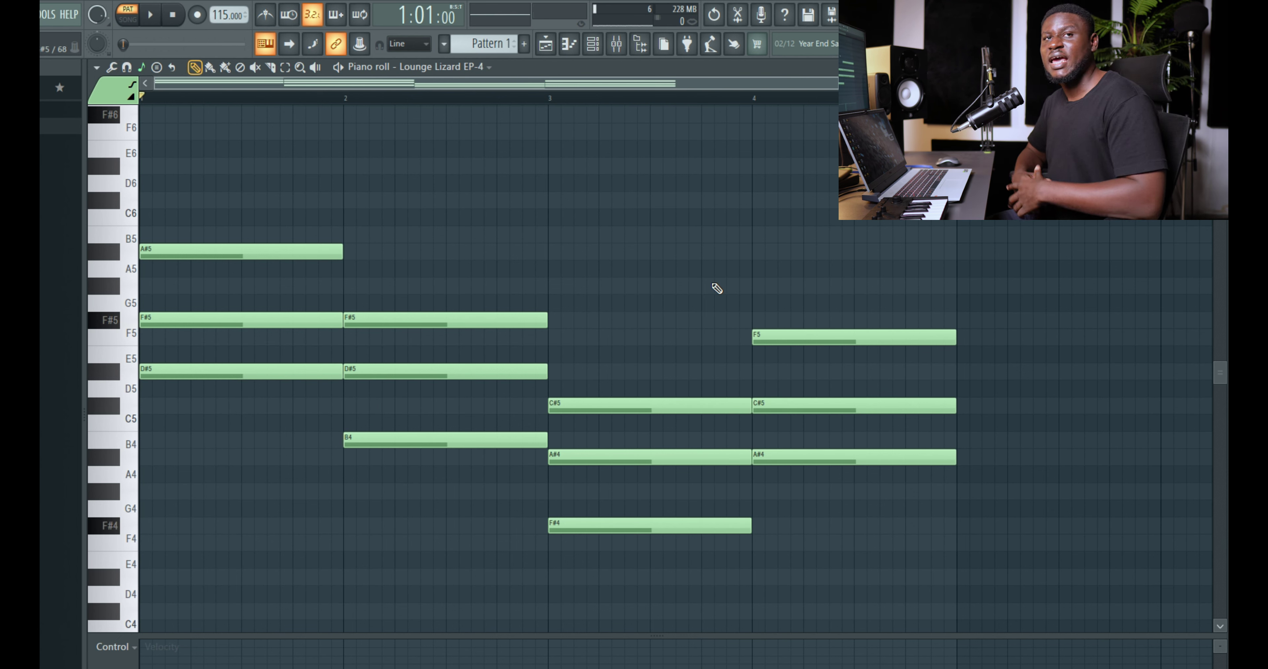